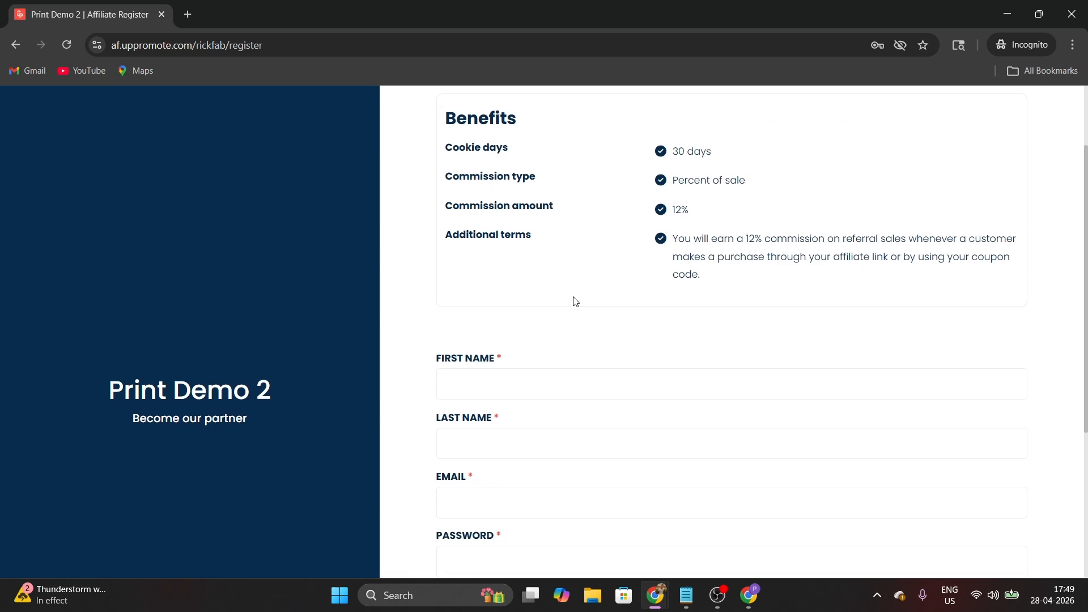
Examine the demo store's affiliate registration page, the affiliate's dashboard and the app's pricing plans.
scroll(575, 301, "down", 4)
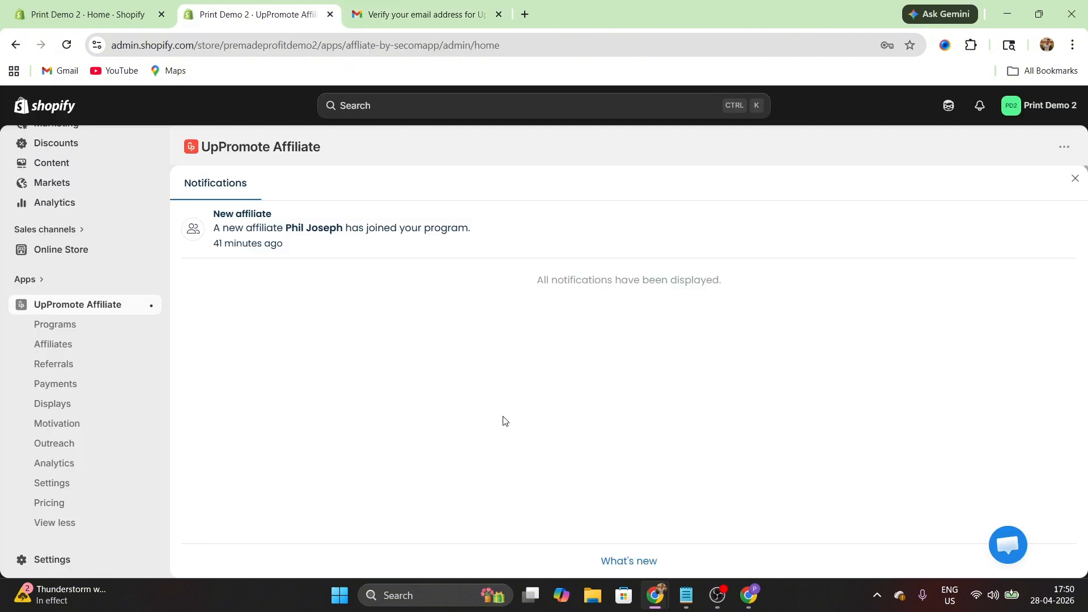
left_click(381, 243)
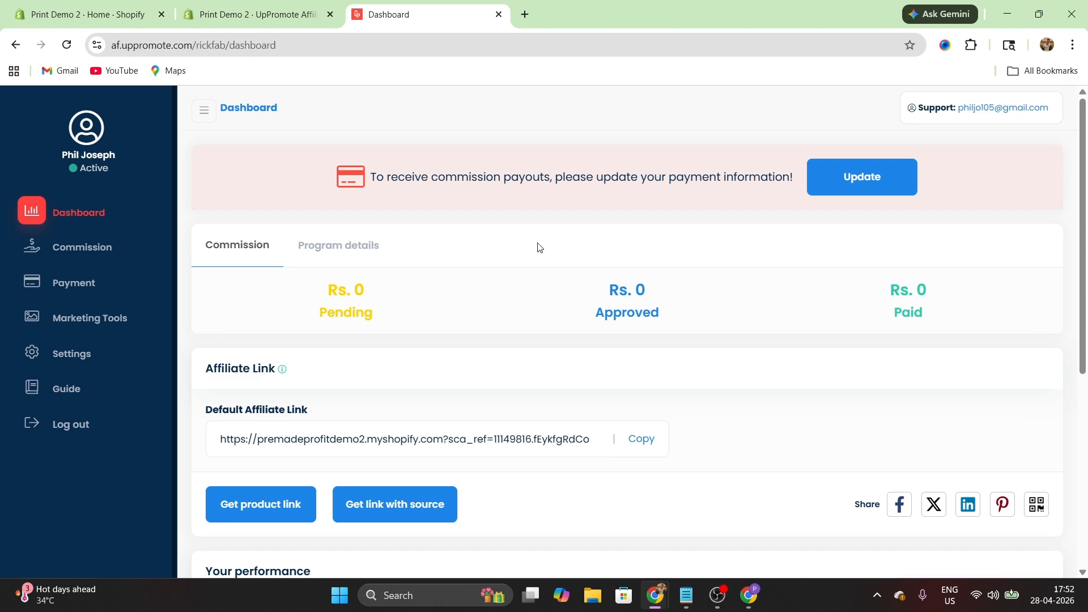
scroll(522, 318, "down", 5)
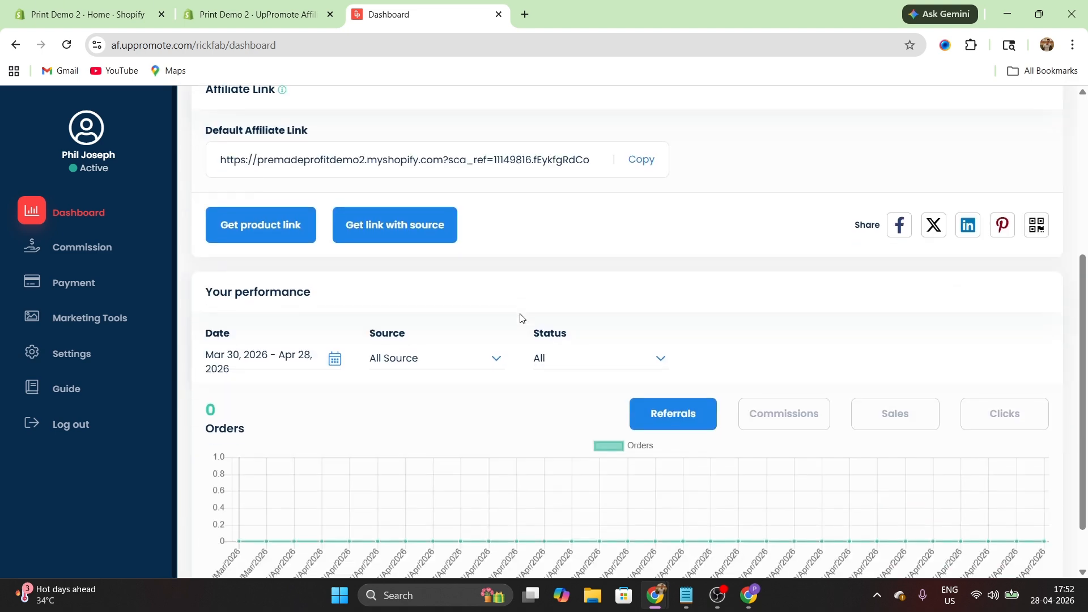
scroll(522, 318, "up", 6)
scroll(388, 304, "down", 1)
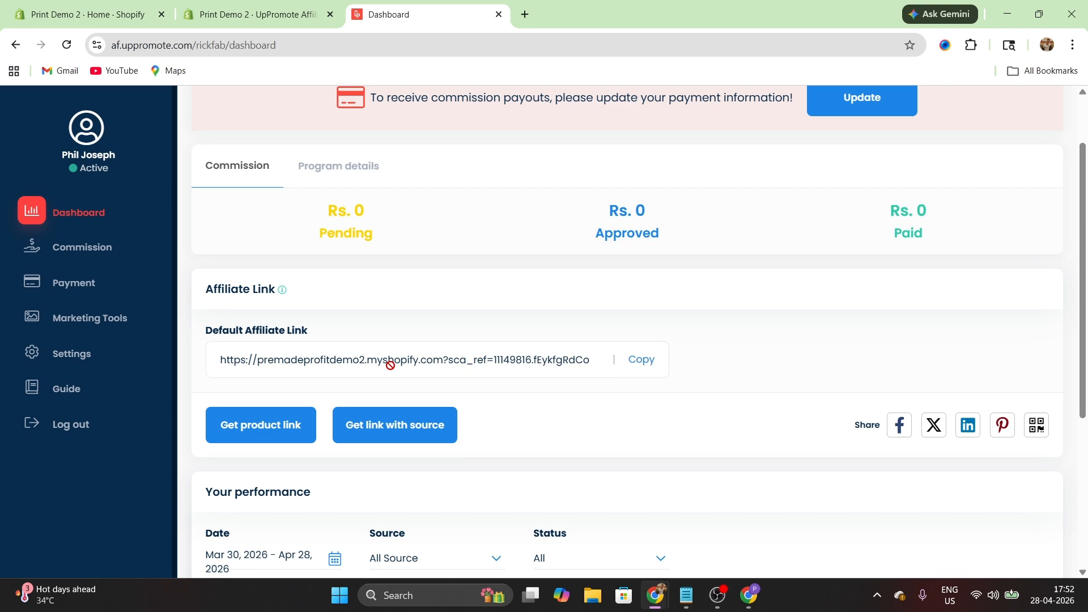
key("ctrl+shift+Tab")
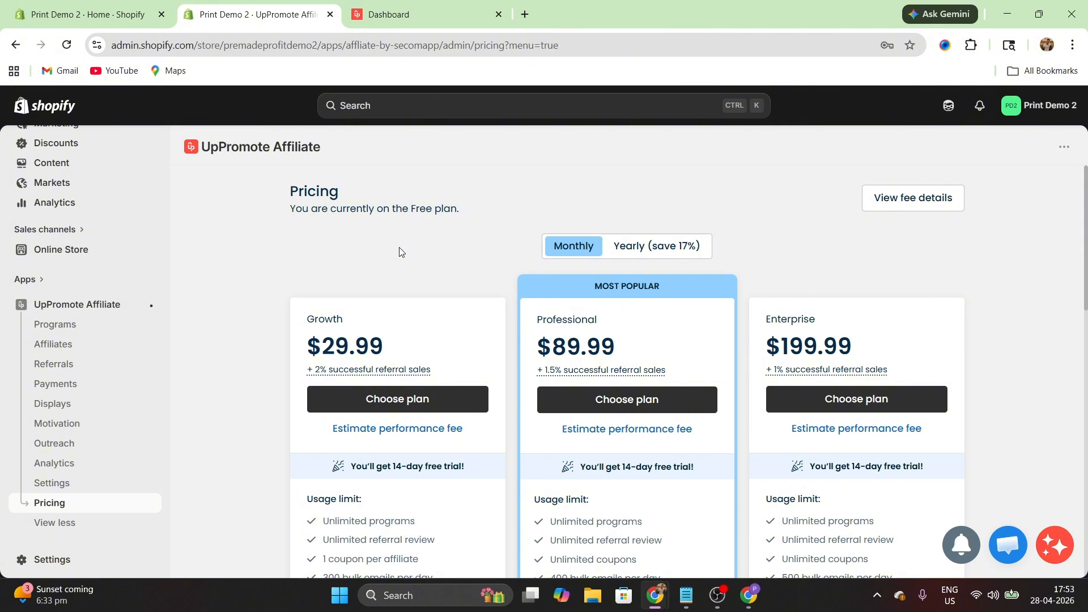
scroll(399, 252, "down", 4)
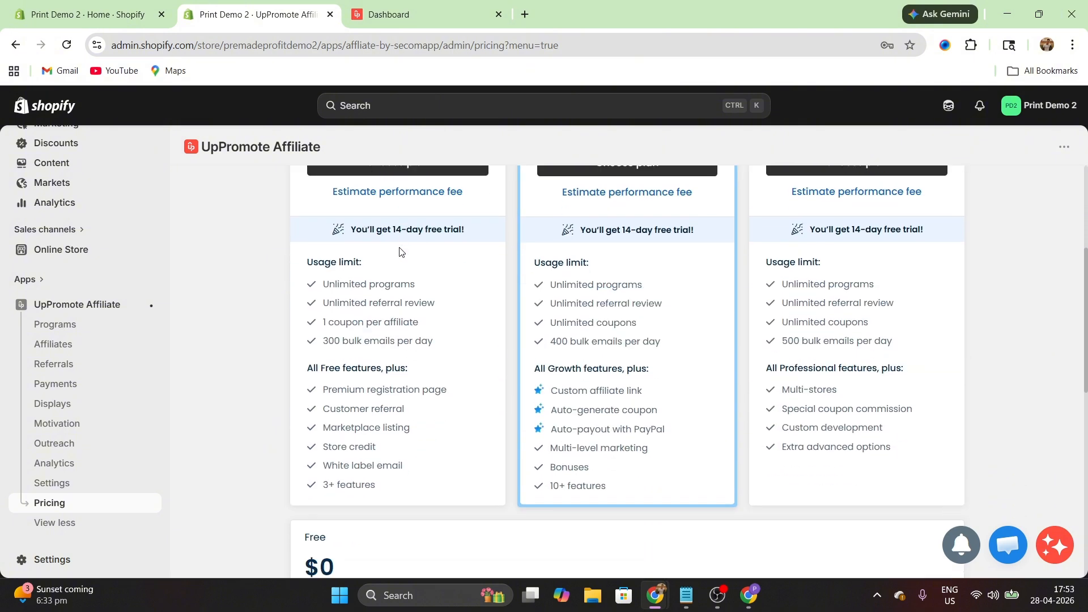
scroll(399, 252, "up", 4)
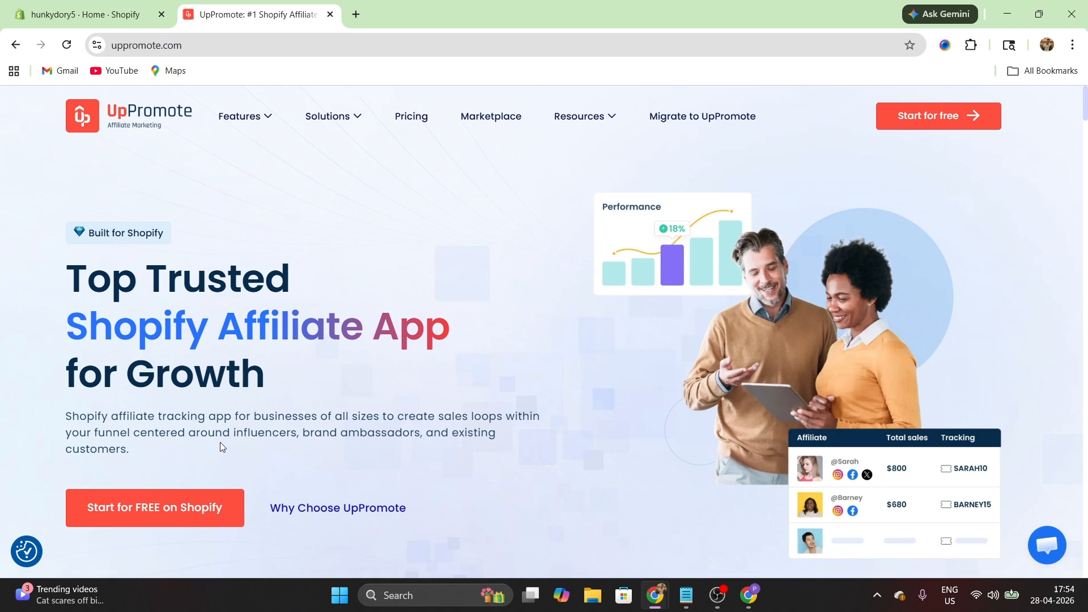
Install UpPromote Affiliate Marketing from the Shopify App Store and start recruiting with the "I don't have any affiliates" answer.
left_click(158, 520)
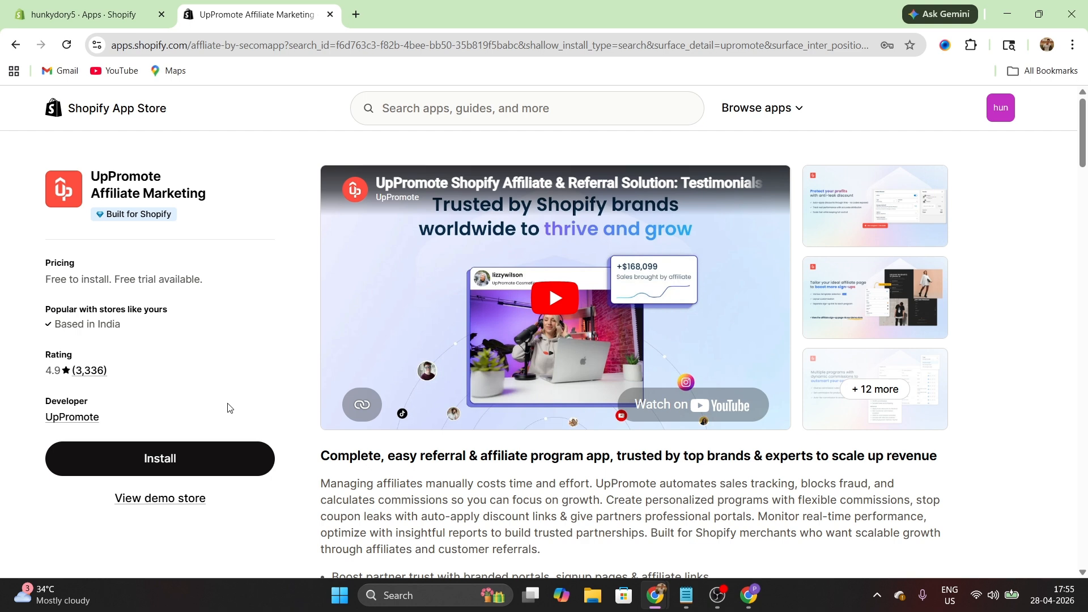
left_click(204, 466)
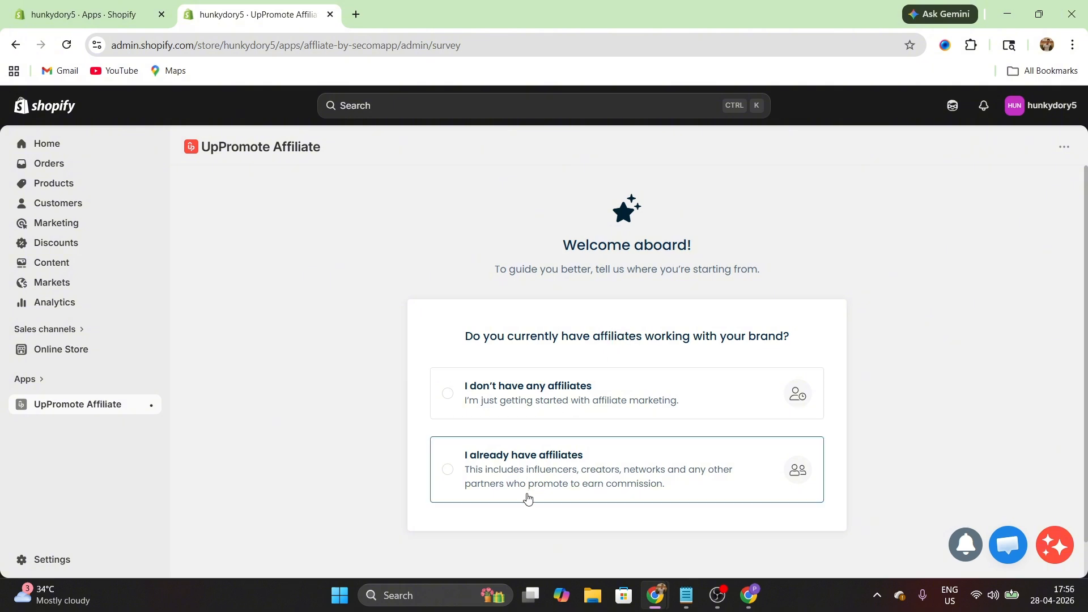
left_click(472, 391)
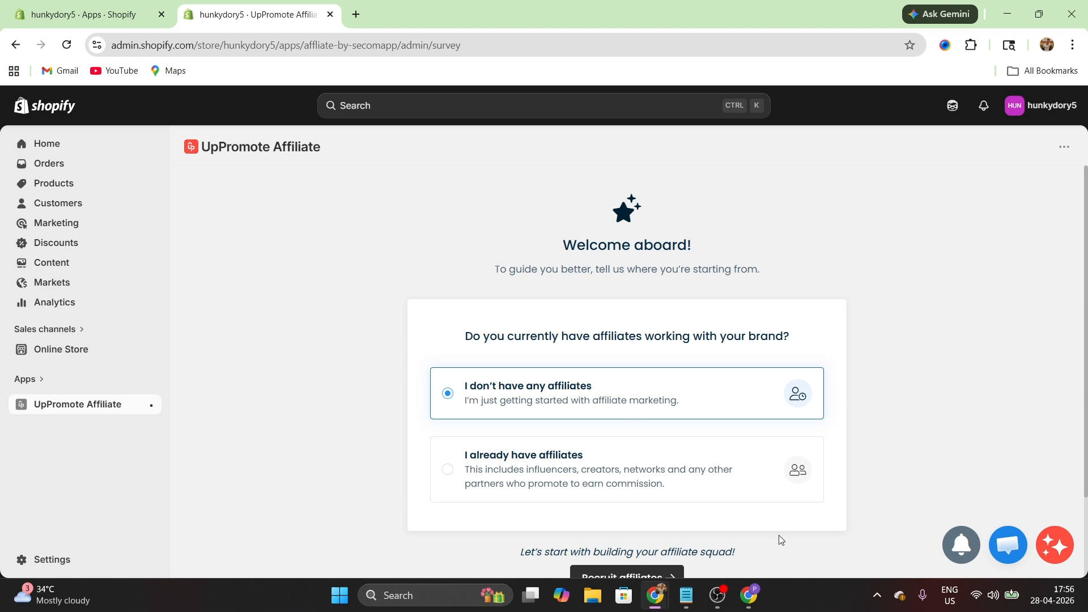
left_click(657, 481)
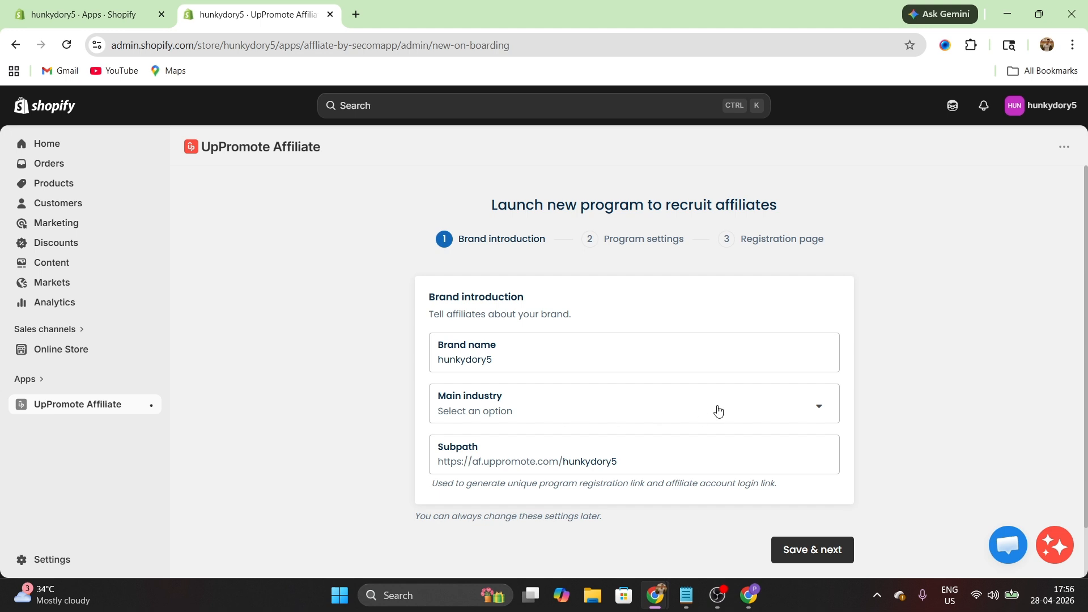
Set the brand's main industry to Apparel & Accessories and save the brand introduction.
left_click(819, 414)
left_click(567, 249)
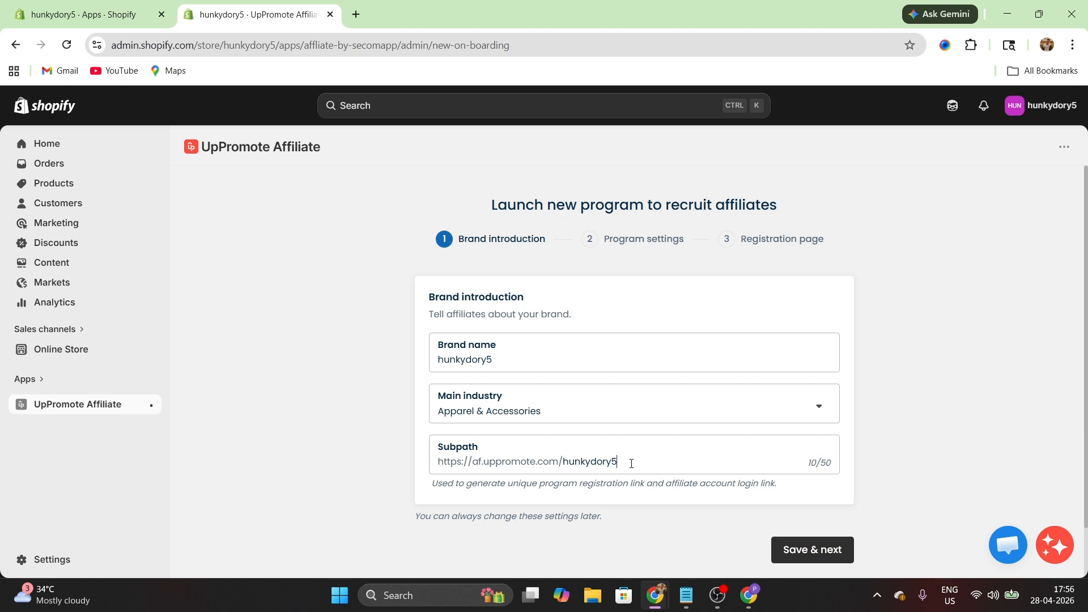
left_click(819, 549)
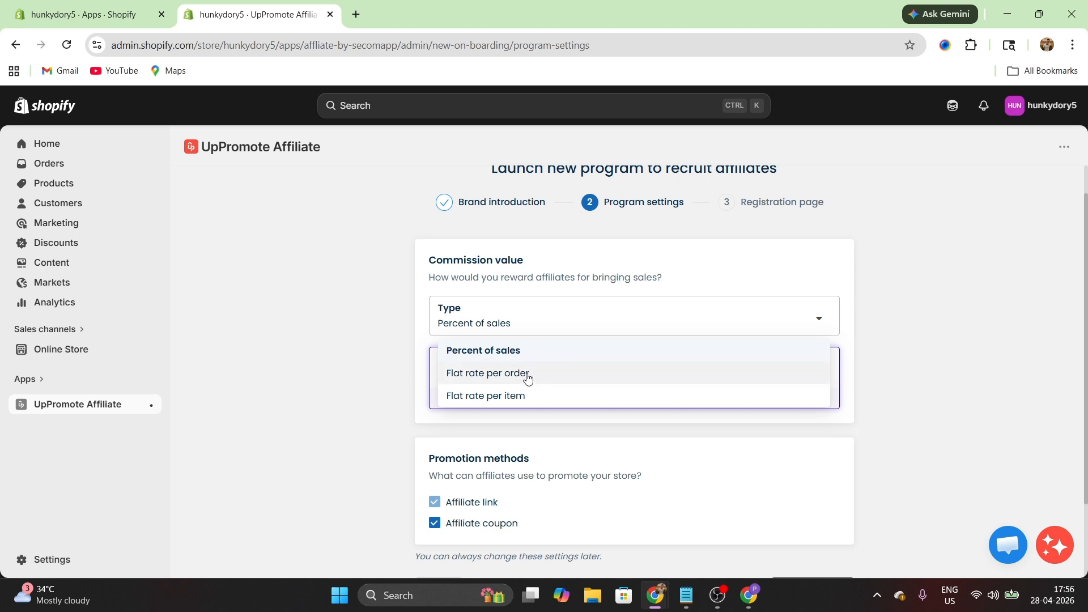
Set the affiliate commission to 10% with the Percent of sales type and save the program settings.
left_click(493, 351)
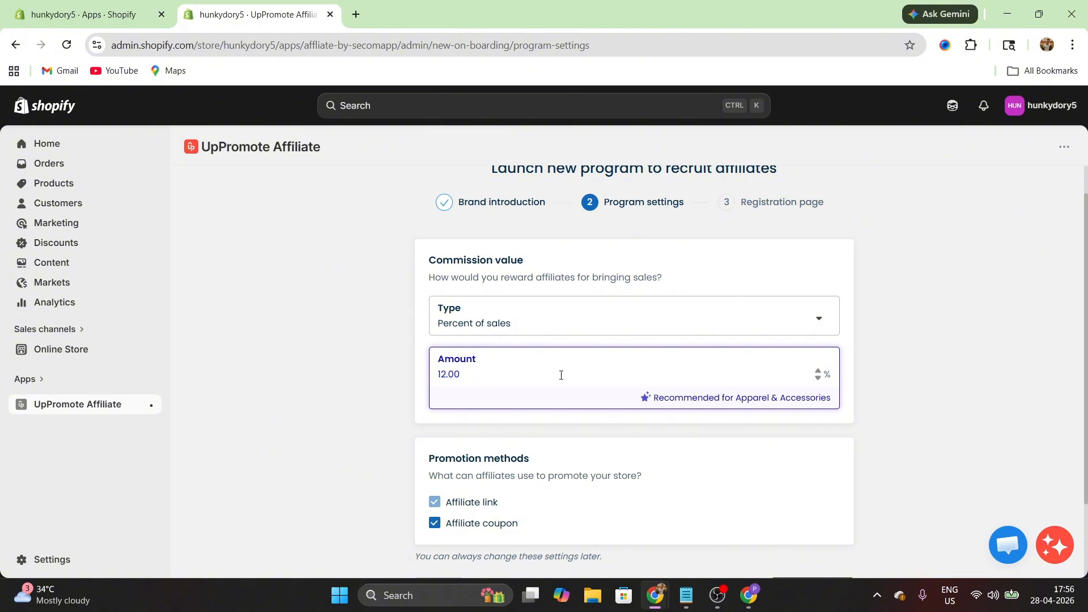
left_click(450, 374)
key("BackSpace")
key("BackSpace")
type("0.")
scroll(566, 381, "down", 1)
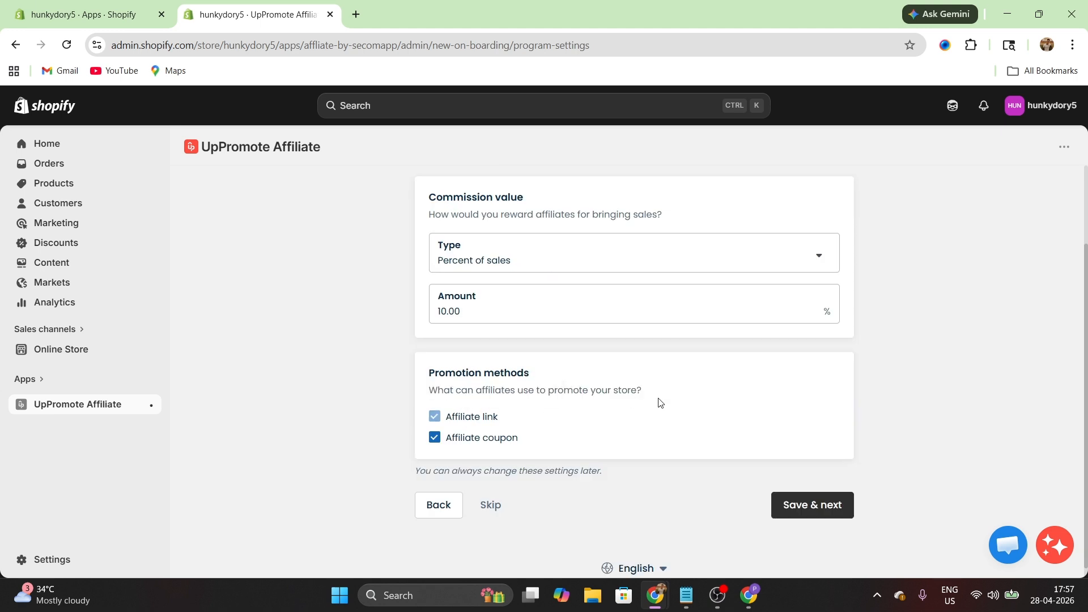
left_click(803, 517)
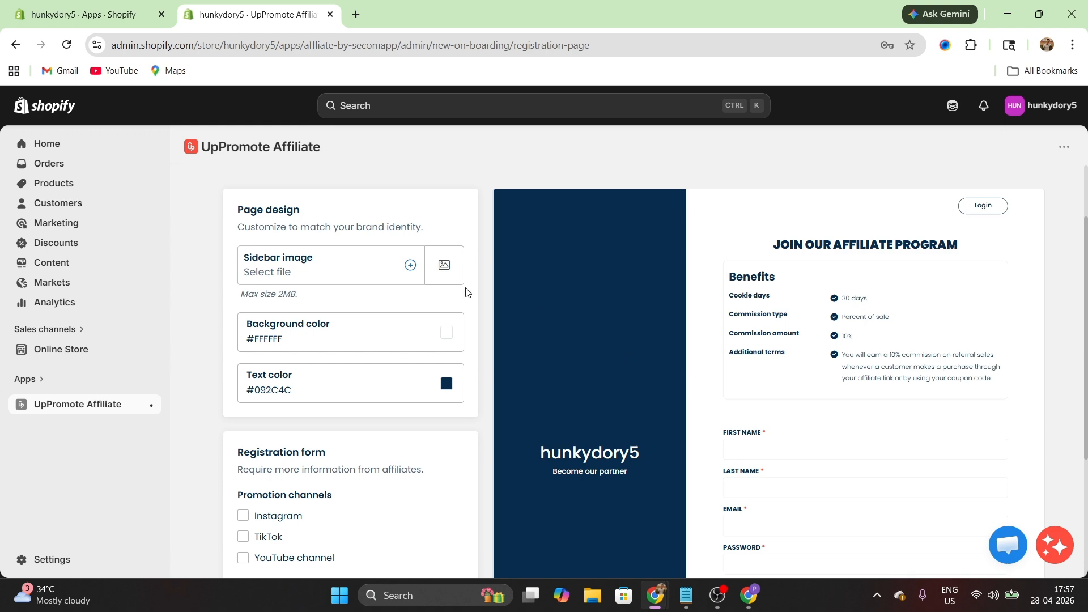
Try out the sidebar image upload and the background color selection for the registration page.
left_click(339, 263)
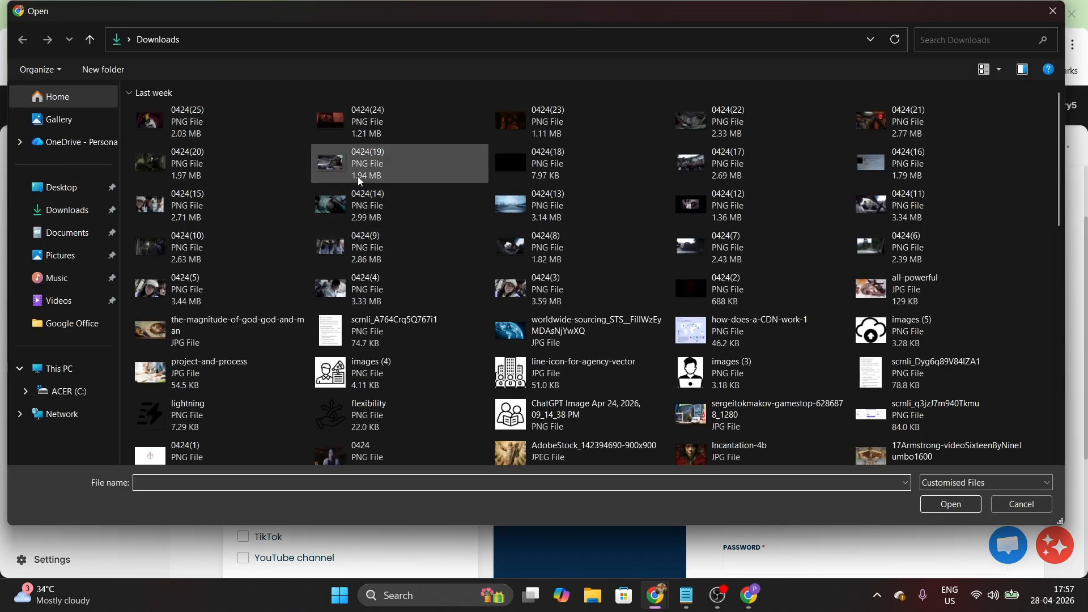
key("Escape")
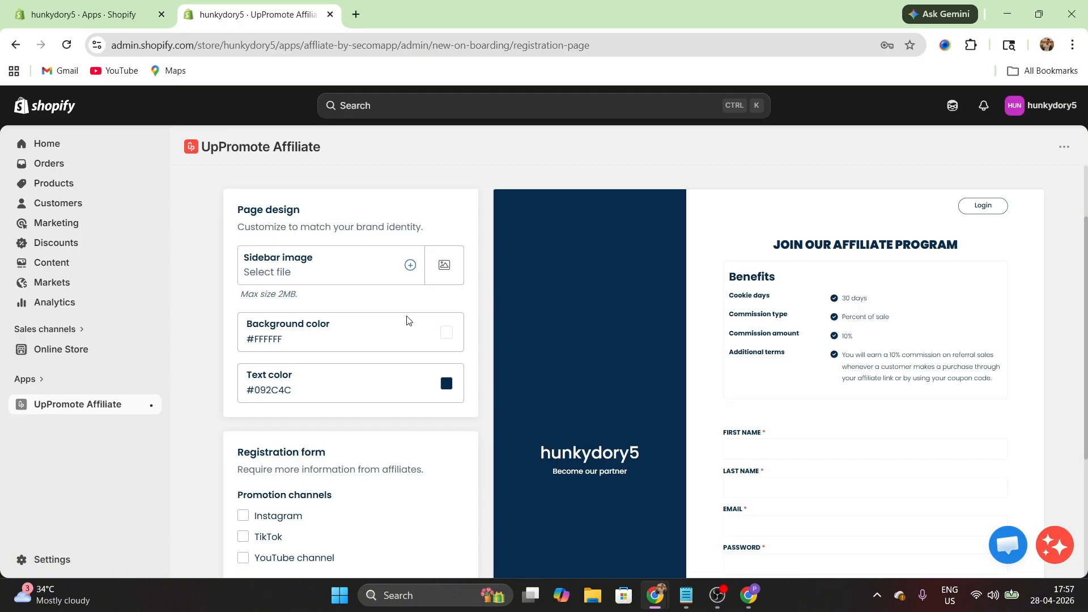
left_click(447, 332)
left_click_drag(481, 369, 441, 342)
Add the Instagram, Country and Phone fields to the affiliate registration form and finish the program setup.
scroll(829, 390, "down", 2)
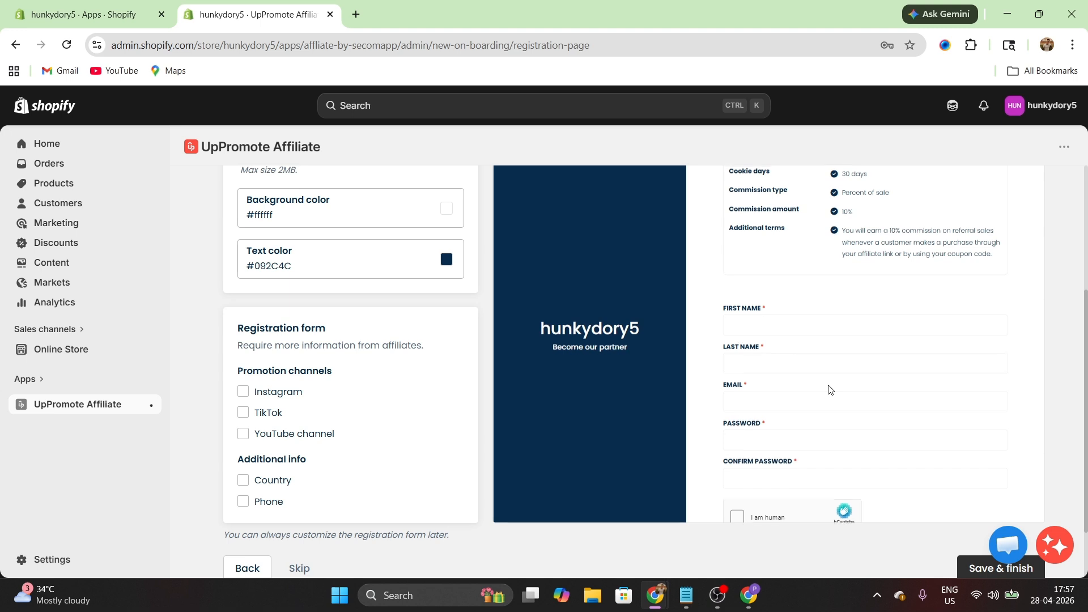
scroll(829, 390, "down", 1)
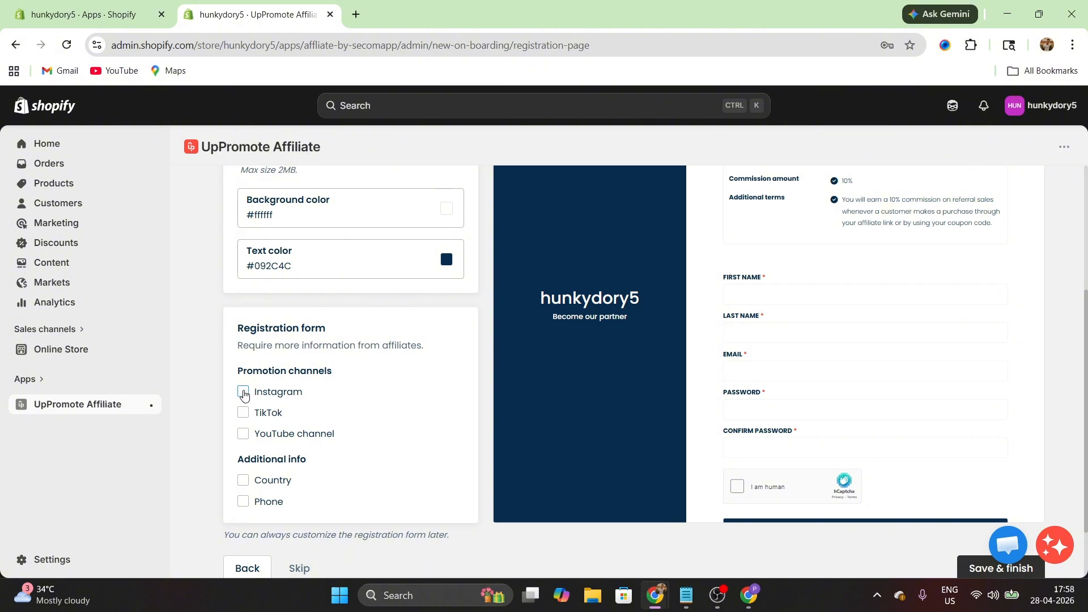
left_click(244, 393)
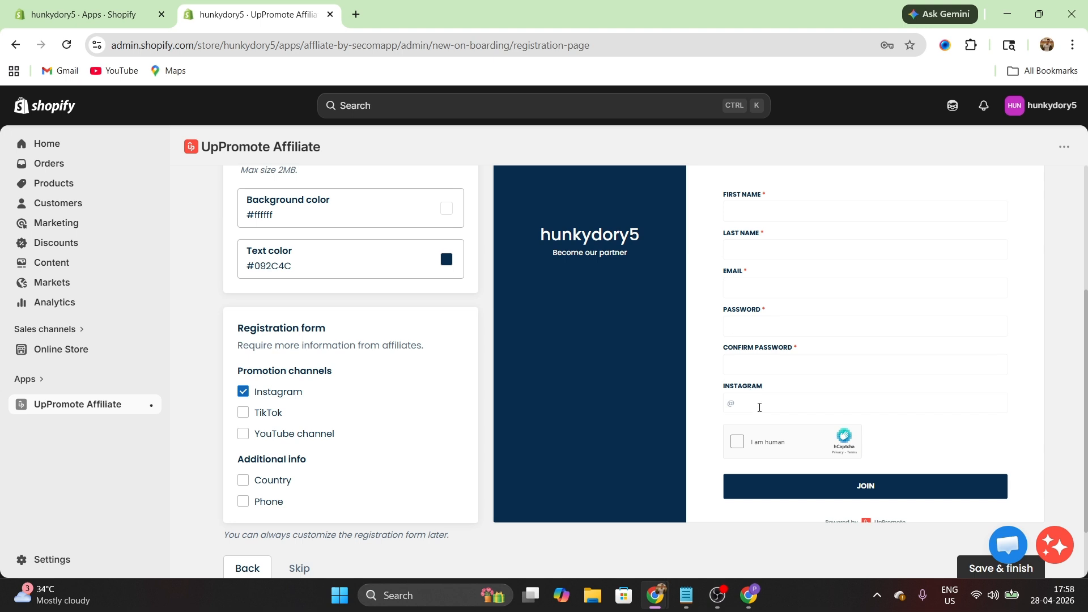
left_click(760, 407)
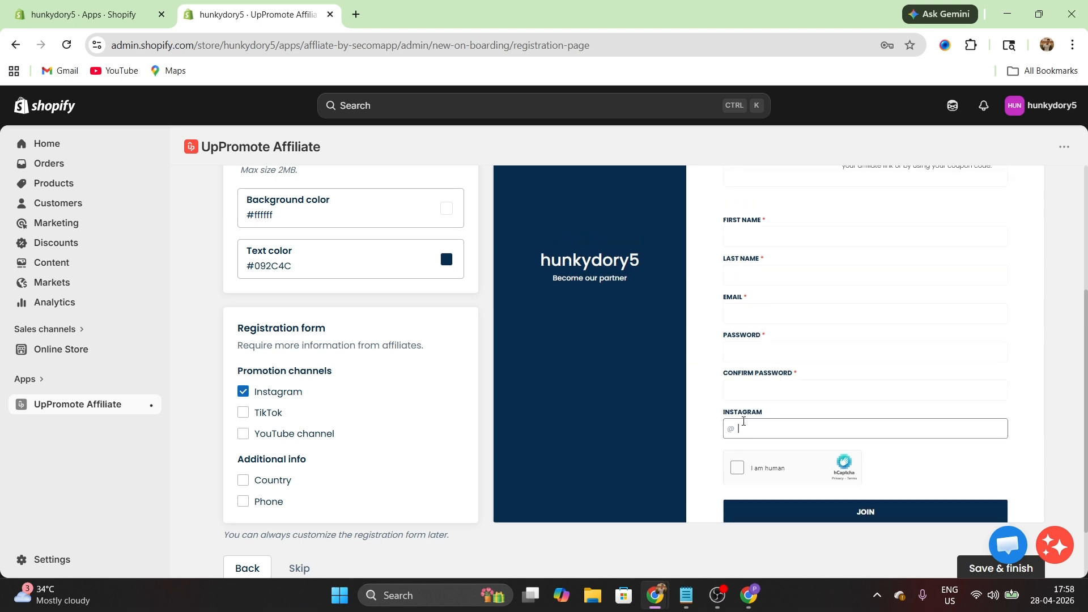
scroll(342, 431, "down", 1)
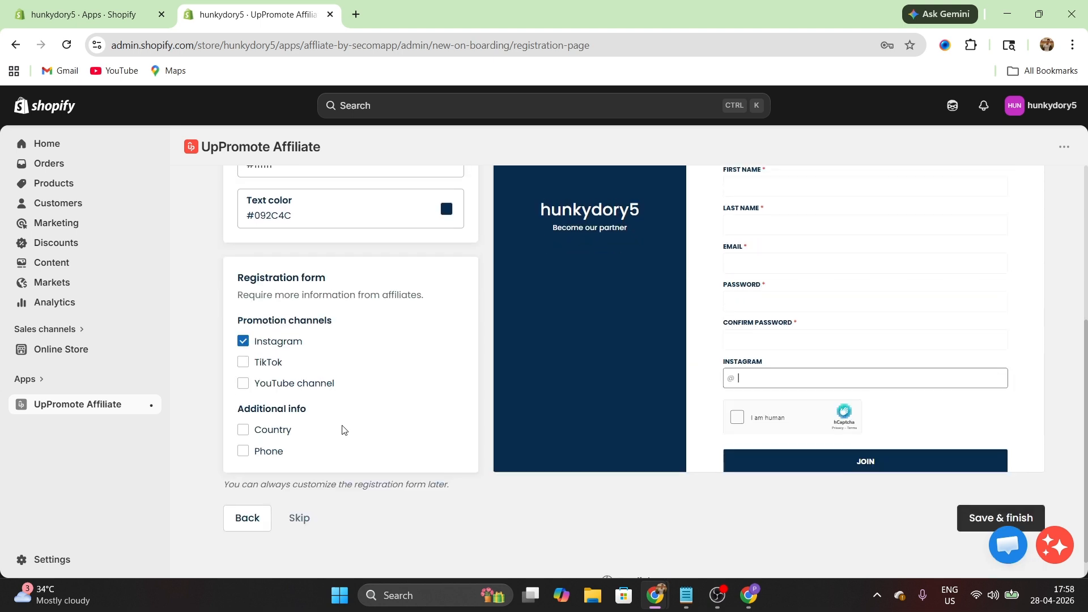
left_click(244, 430)
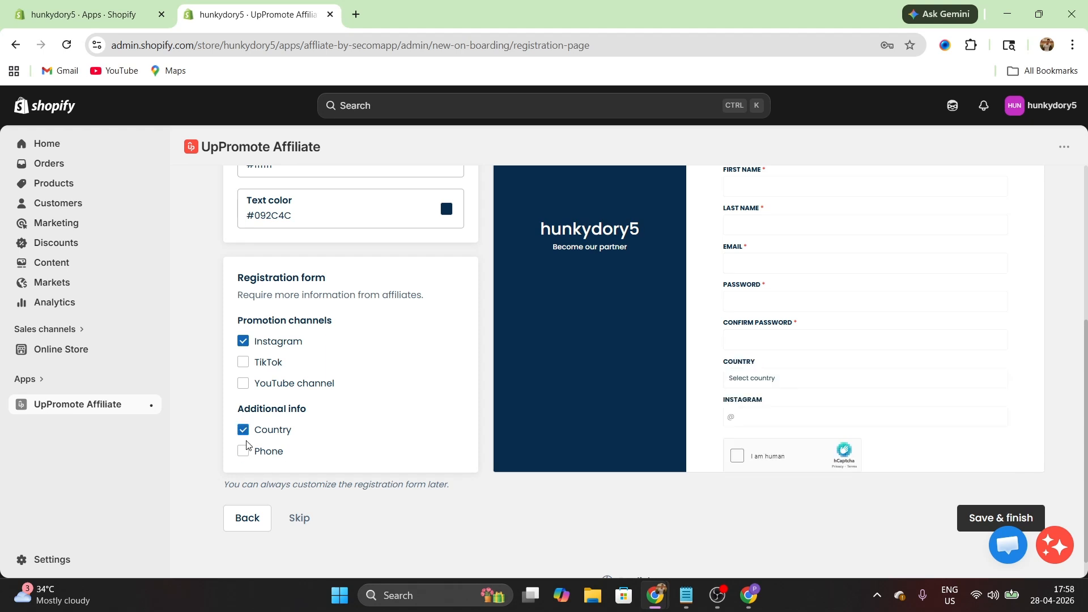
left_click(243, 451)
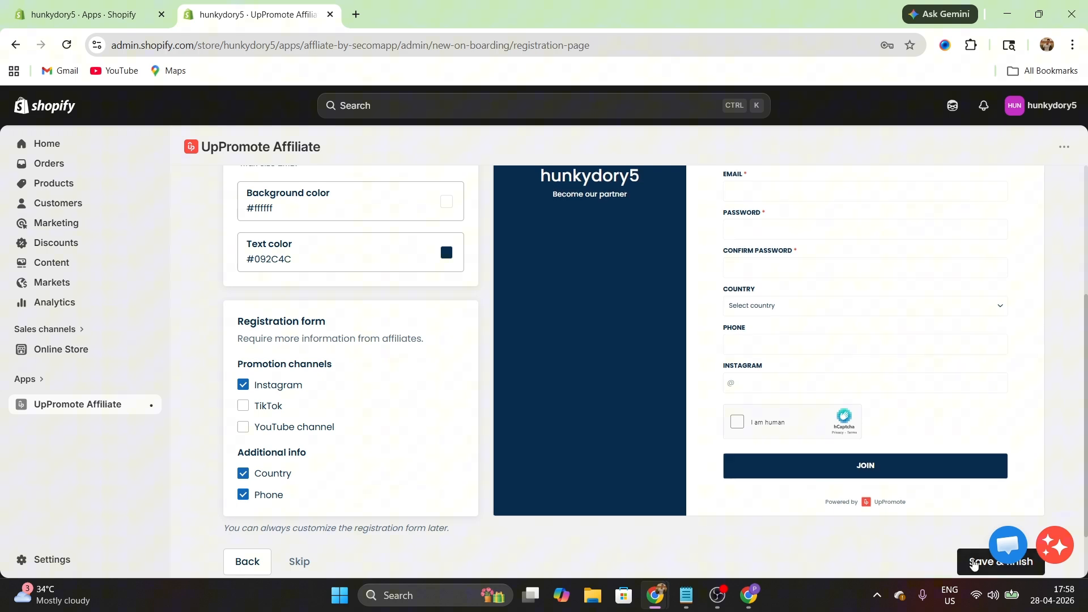
left_click(970, 562)
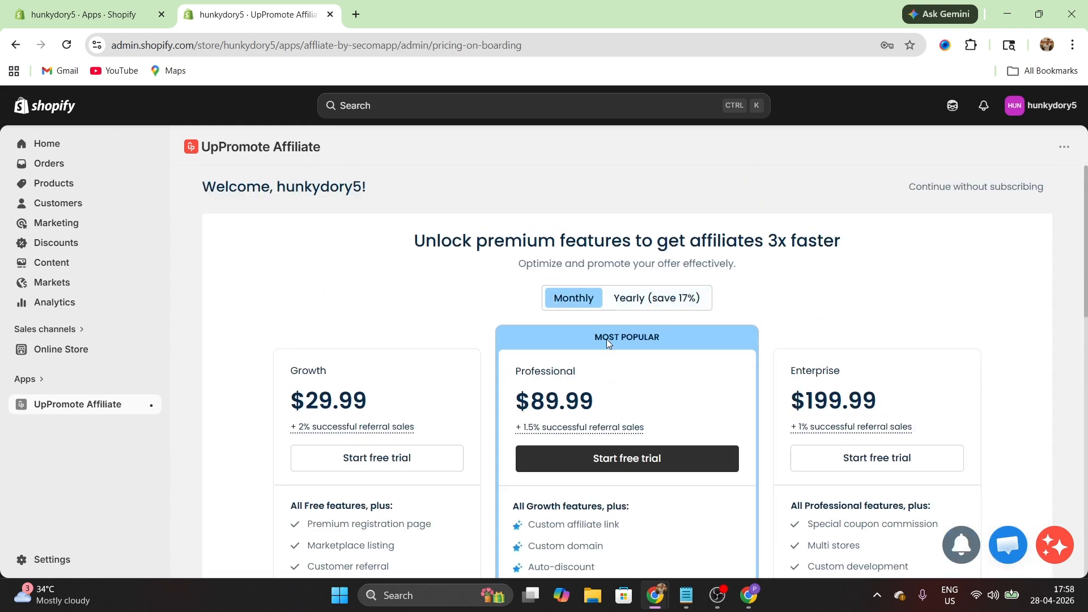
Look over the paid plans and continue without subscribing.
scroll(607, 343, "down", 1)
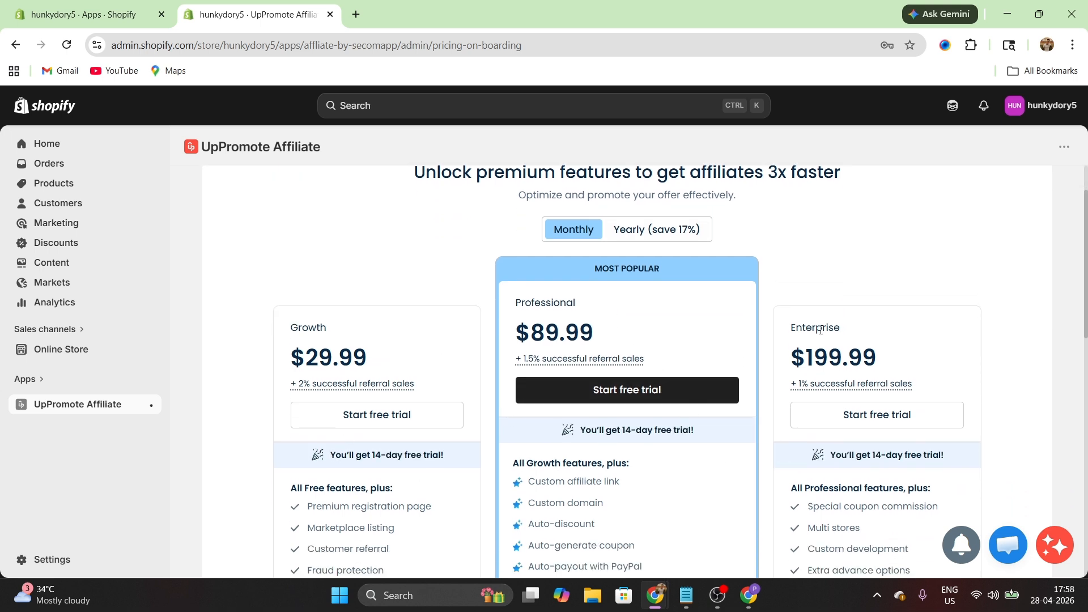
scroll(820, 330, "up", 2)
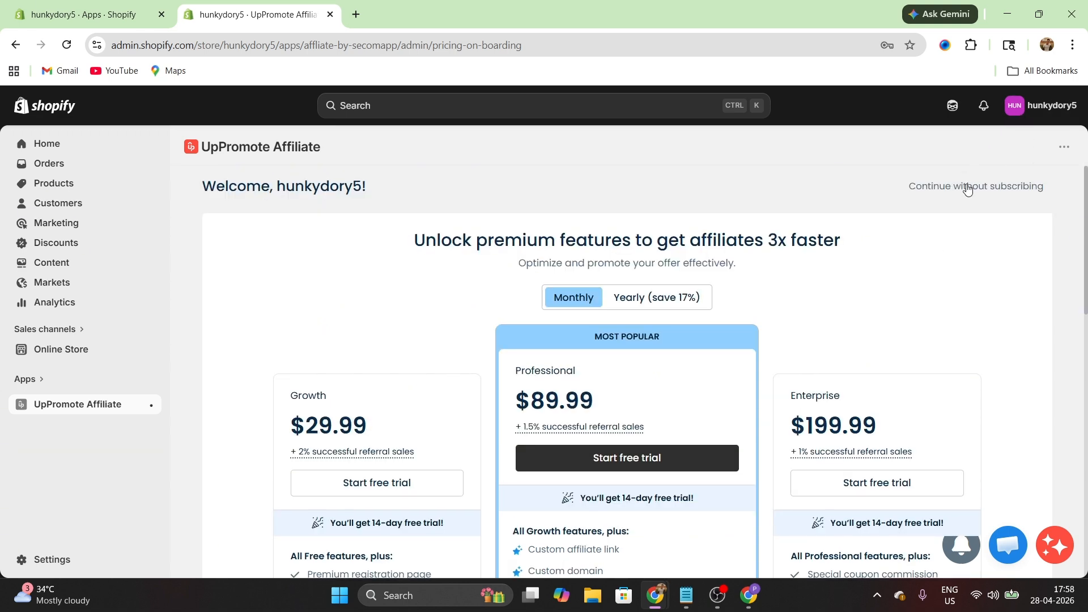
left_click(968, 187)
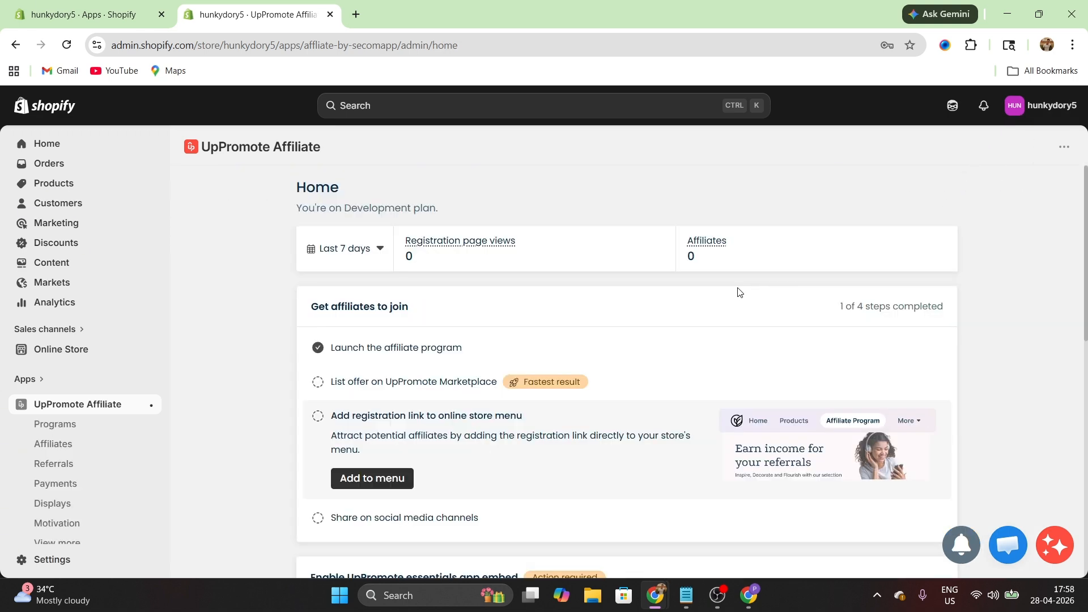
Copy the registration link of the default affiliate program from the app's home page.
scroll(731, 321, "down", 10)
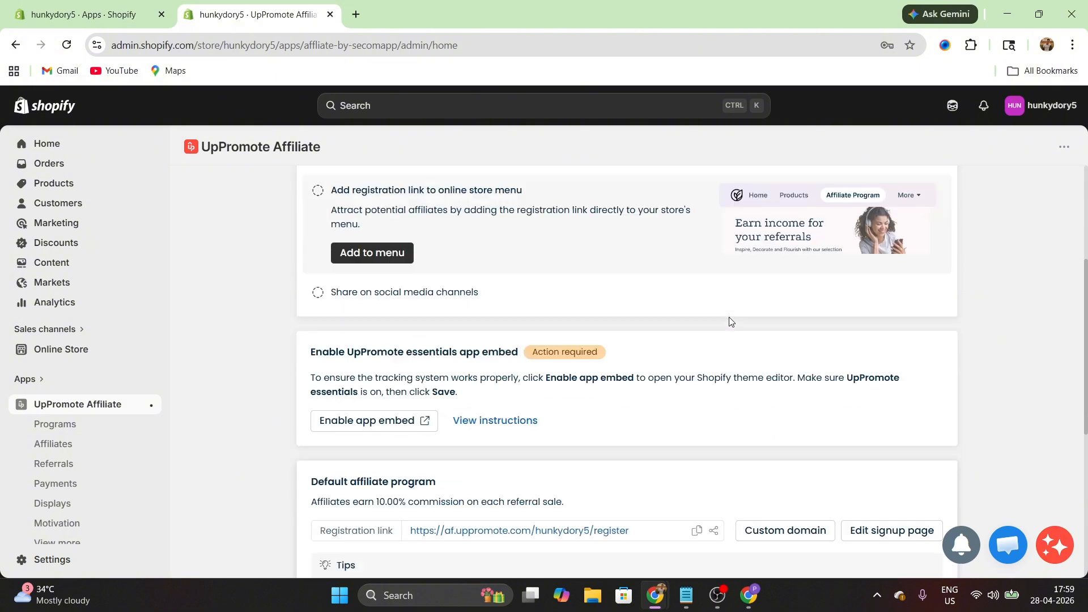
scroll(730, 321, "up", 1)
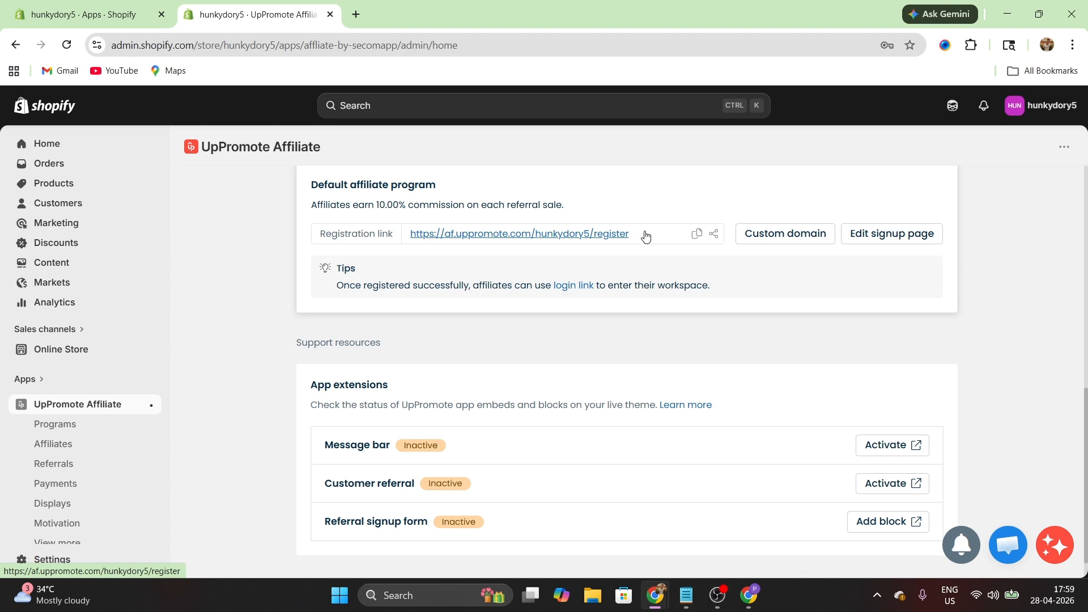
left_click(697, 234)
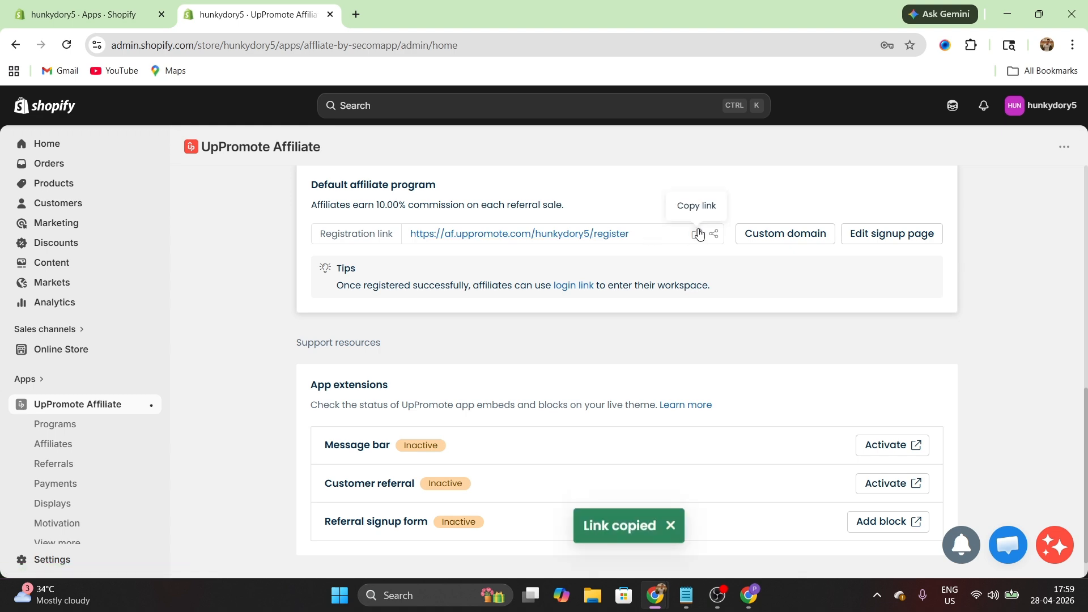
Open the copied affiliate registration link in a new incognito window and view the signup form.
left_click(1073, 44)
left_click(984, 112)
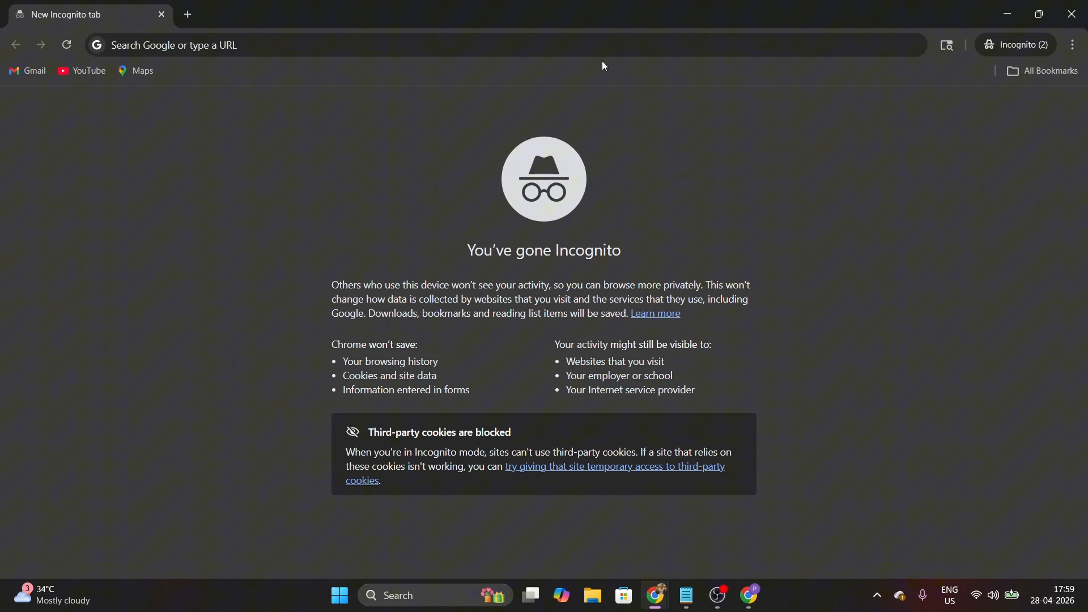
left_click(585, 41)
key("ctrl+v")
key("Return")
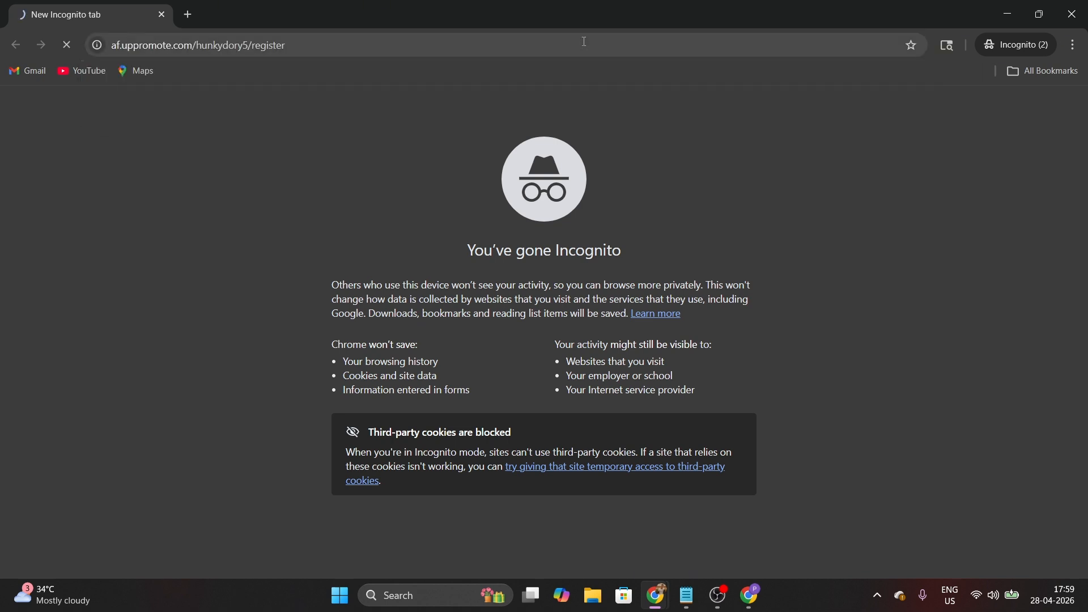
left_click(577, 421)
left_click(537, 194)
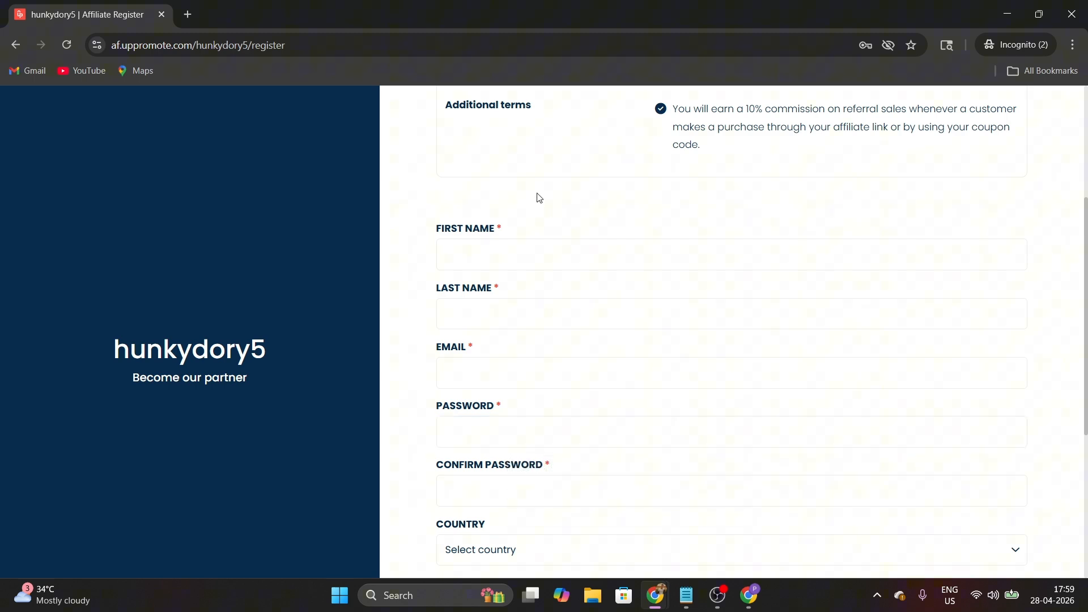
Fill in the affiliate's first name, last name, email and phone on the registration form using the saved autofill entry.
scroll(528, 245, "down", 5)
scroll(529, 247, "up", 9)
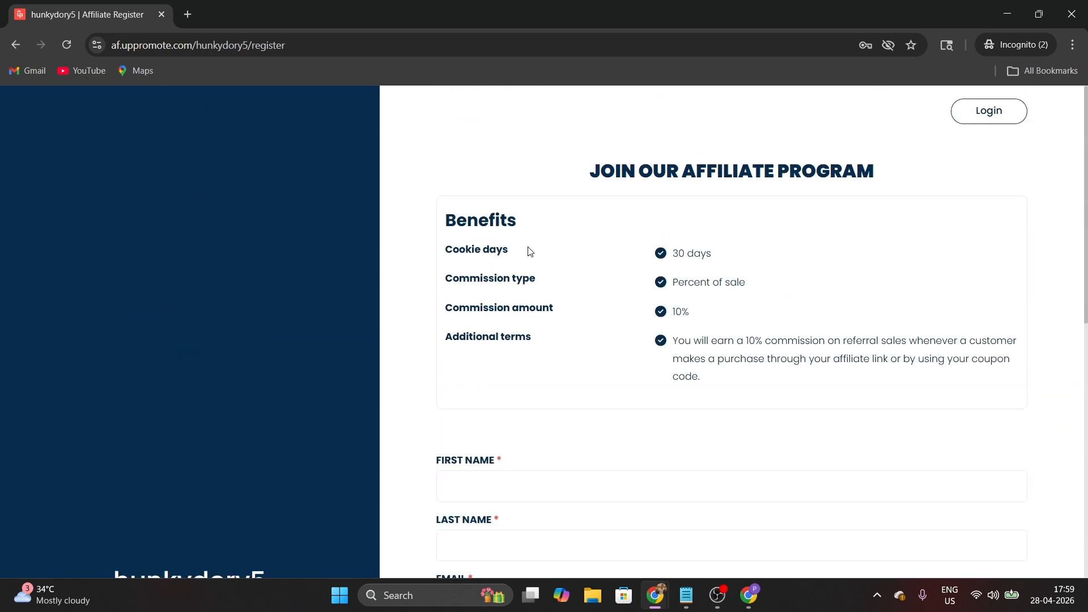
scroll(529, 247, "down", 9)
scroll(529, 252, "up", 9)
scroll(498, 330, "down", 4)
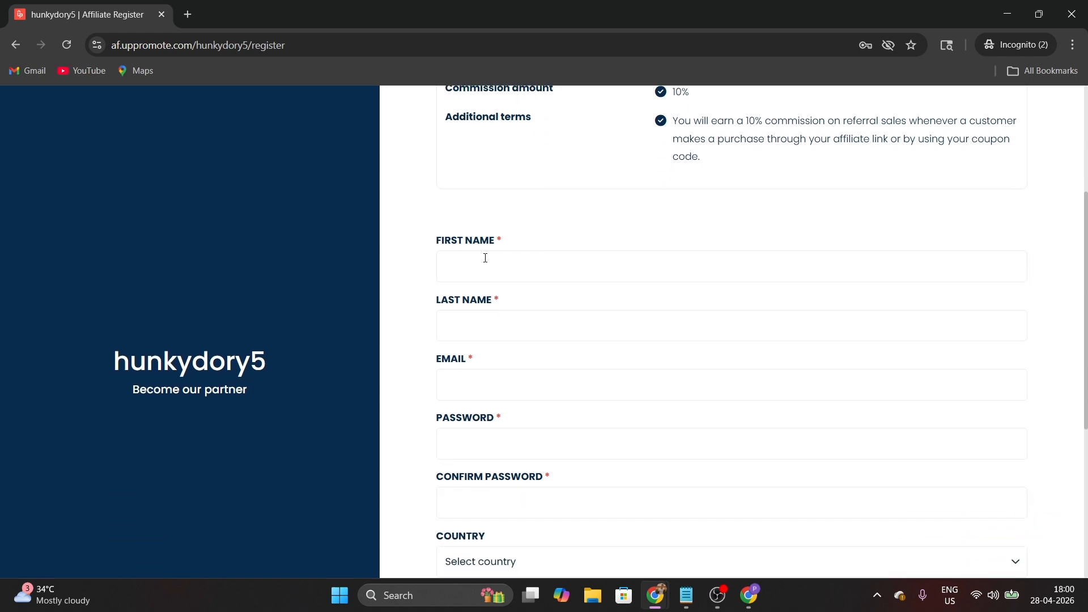
left_click(486, 257)
left_click(563, 305)
scroll(527, 385, "down", 1)
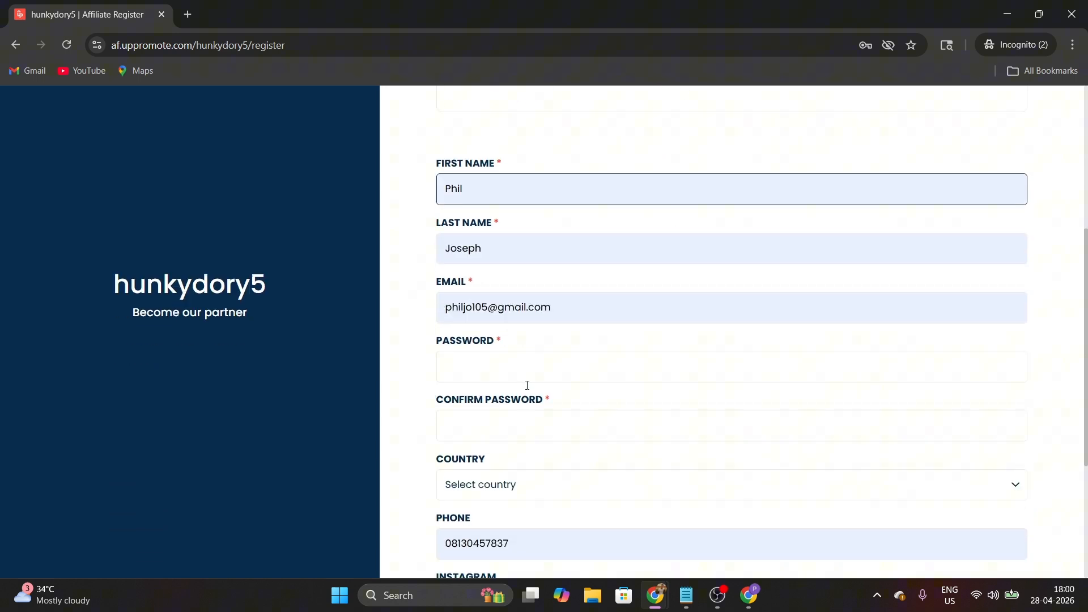
Replace the autofilled account password with a different one and repeat it in the Confirm Password field.
left_click(496, 367)
left_click(520, 409)
scroll(519, 409, "down", 1)
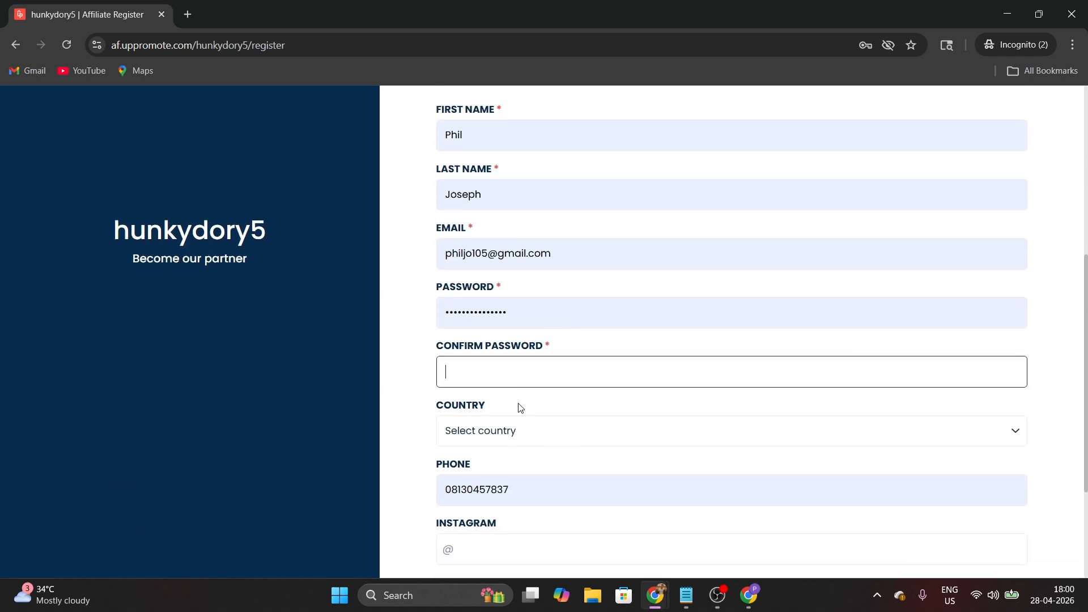
left_click(520, 310)
key("BackSpace")
key("BackSpace")
key("BackSpace")
key("BackSpace")
key("BackSpace")
key("BackSpace")
key("BackSpace")
key("BackSpace")
key("BackSpace")
key("BackSpace")
key("BackSpace")
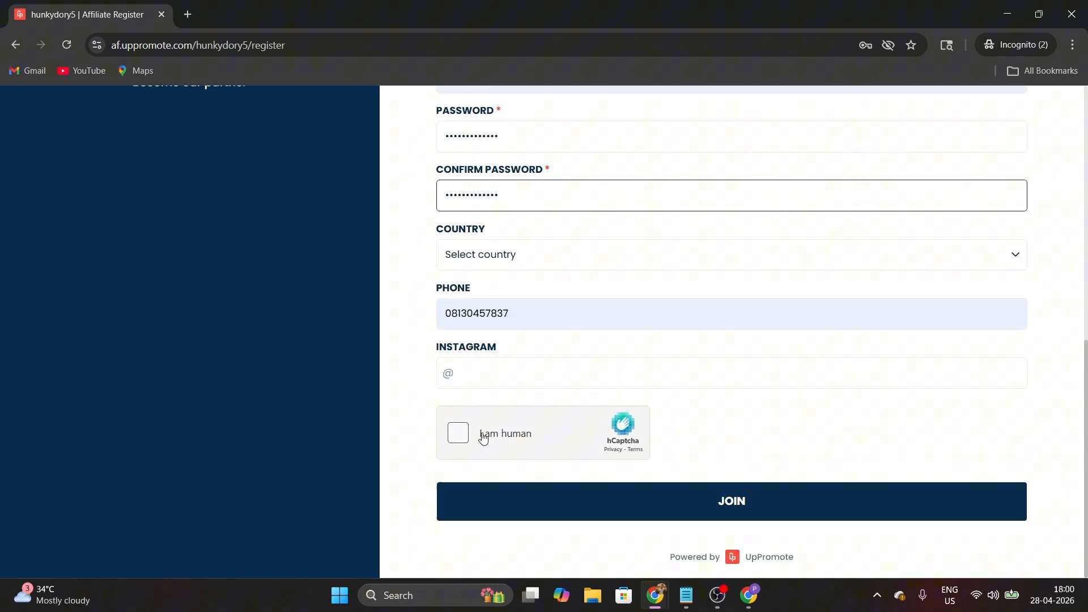
Complete the human verification check and submit the affiliate registration.
left_click(459, 435)
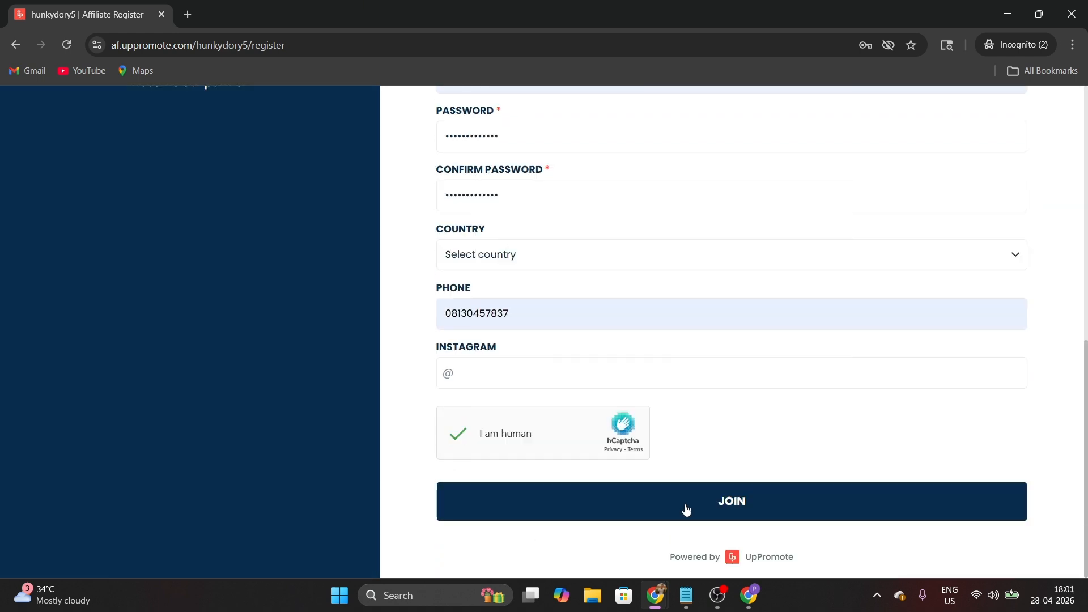
left_click(686, 509)
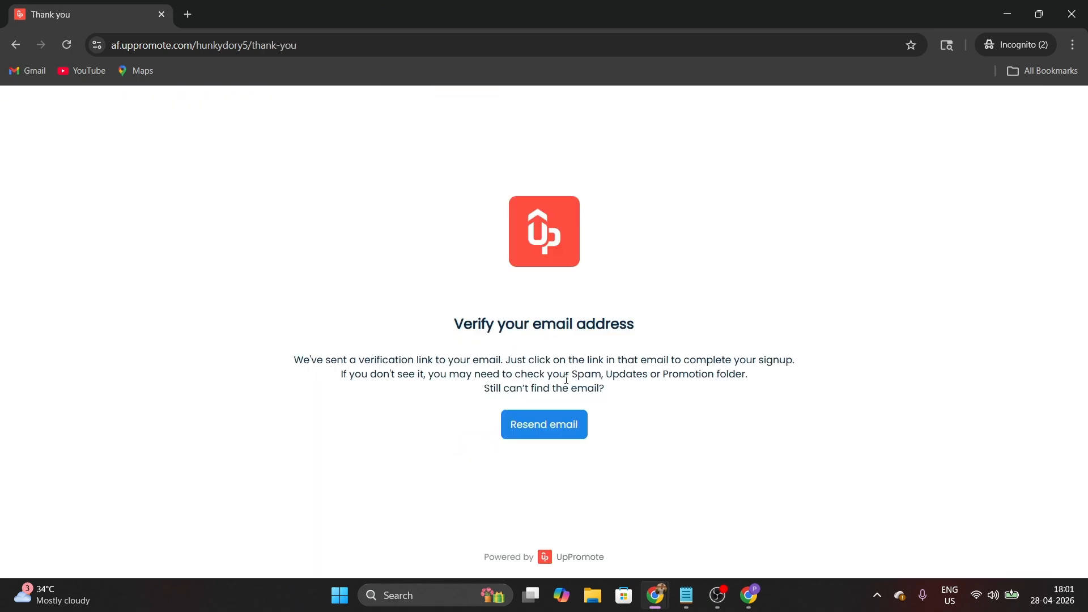
Confirm the affiliate's email address through the hunkydory5 verification message in Gmail and log in to the affiliate dashboard.
left_click(1071, 14)
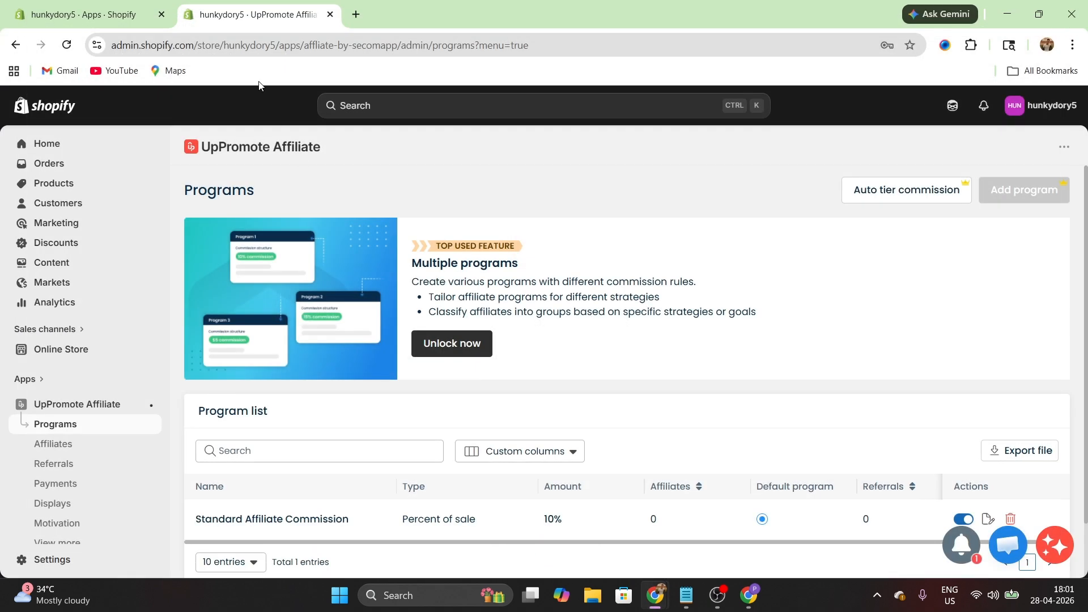
left_click(356, 14)
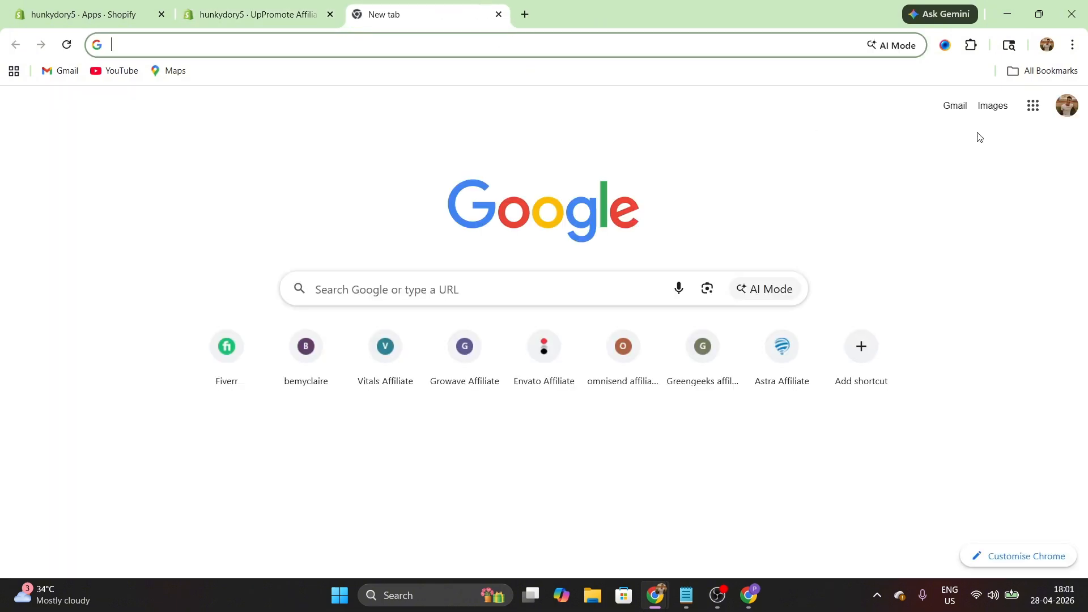
left_click(953, 109)
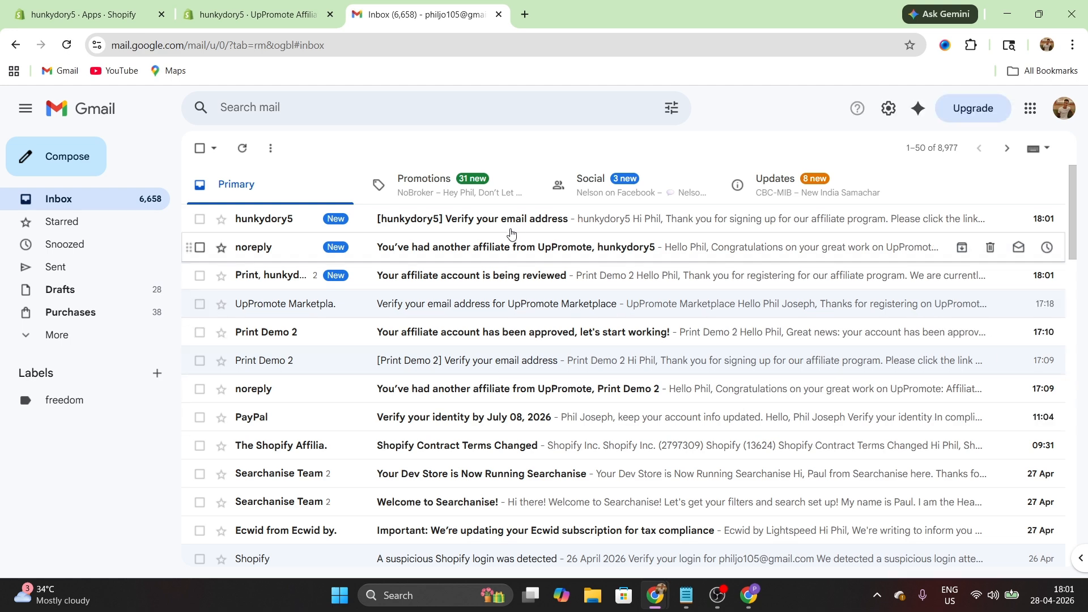
left_click(510, 225)
scroll(567, 374, "down", 2)
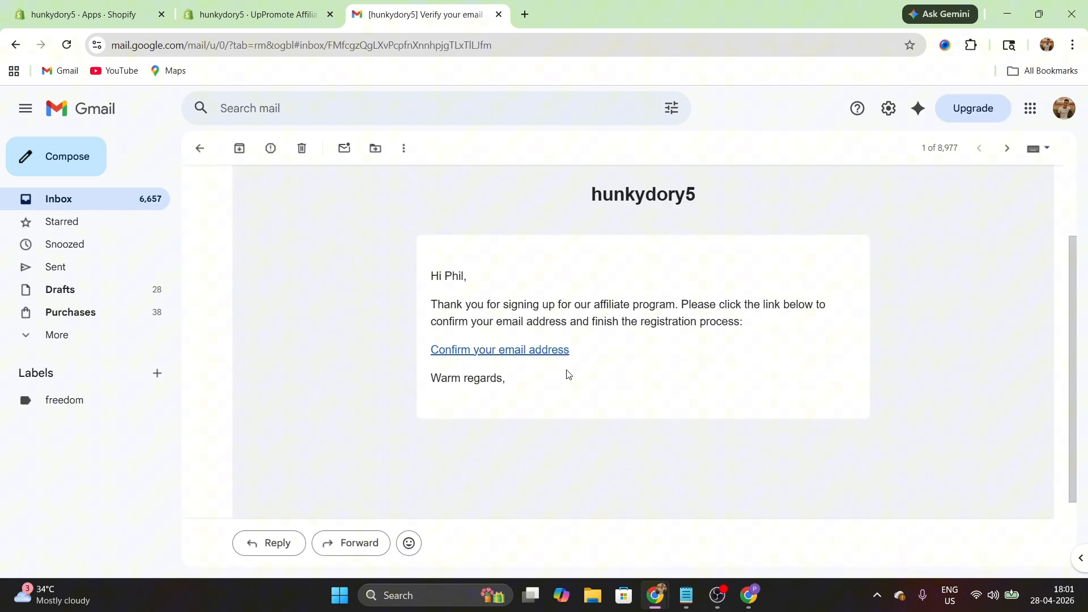
left_click(518, 356)
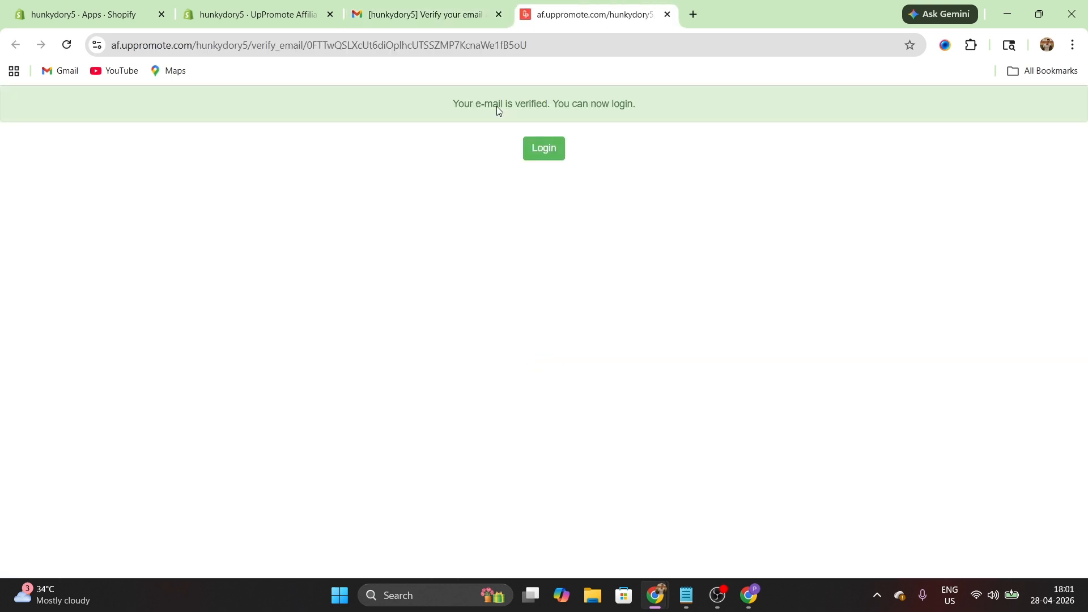
left_click(544, 150)
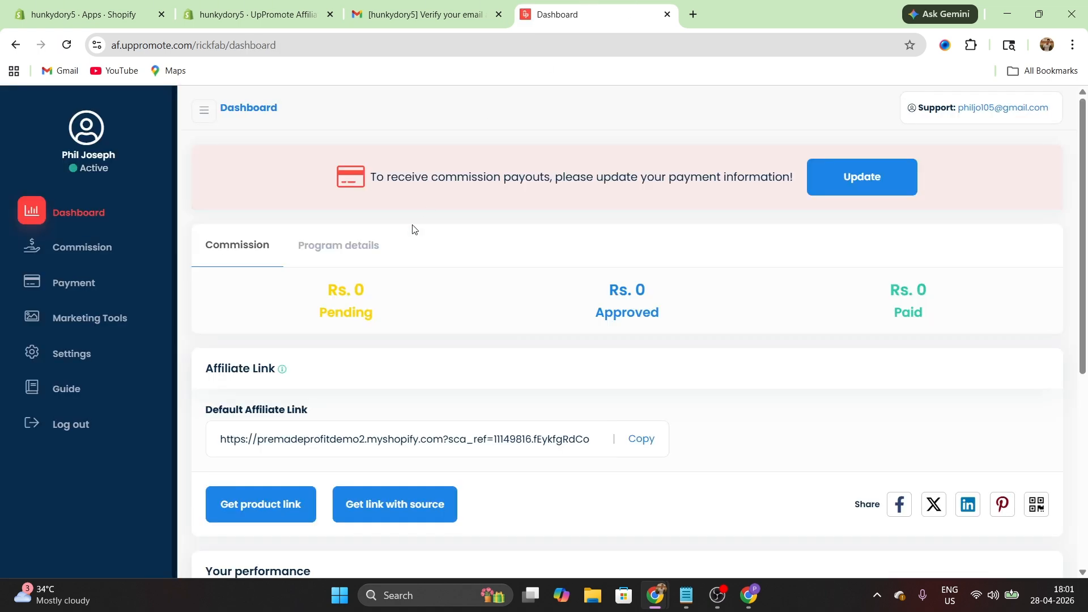
Open the new affiliate notification in the store's UpPromote app and approve the pending affiliate.
left_click(236, 5)
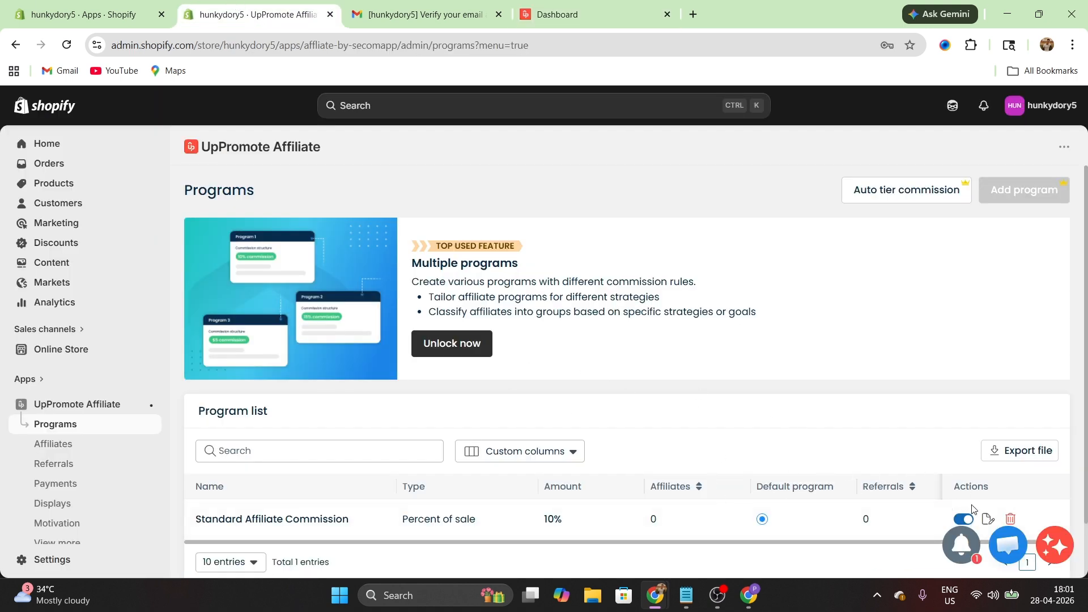
left_click(957, 551)
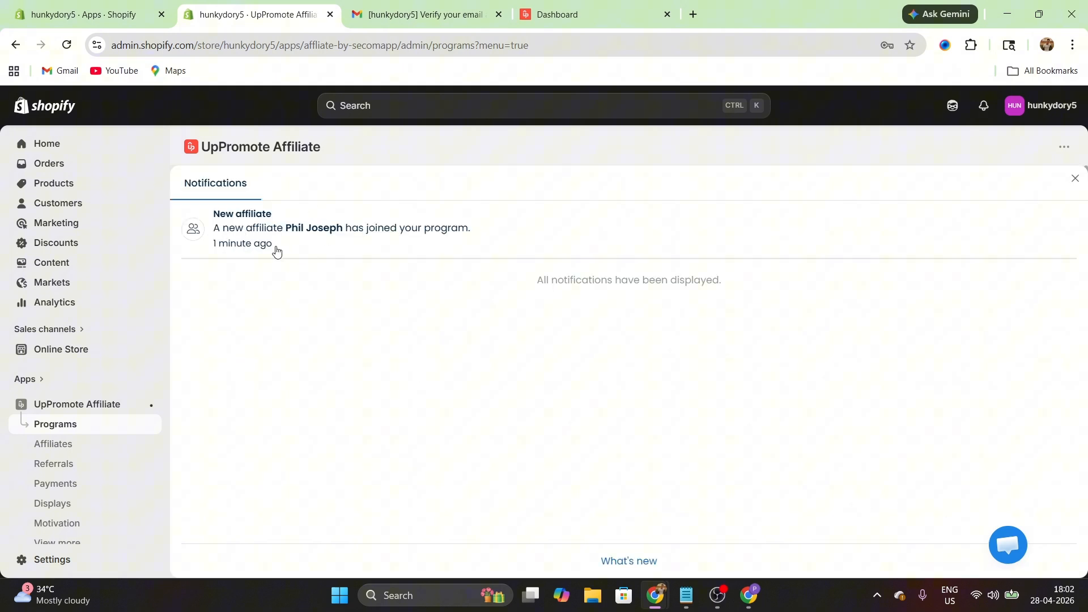
left_click(420, 253)
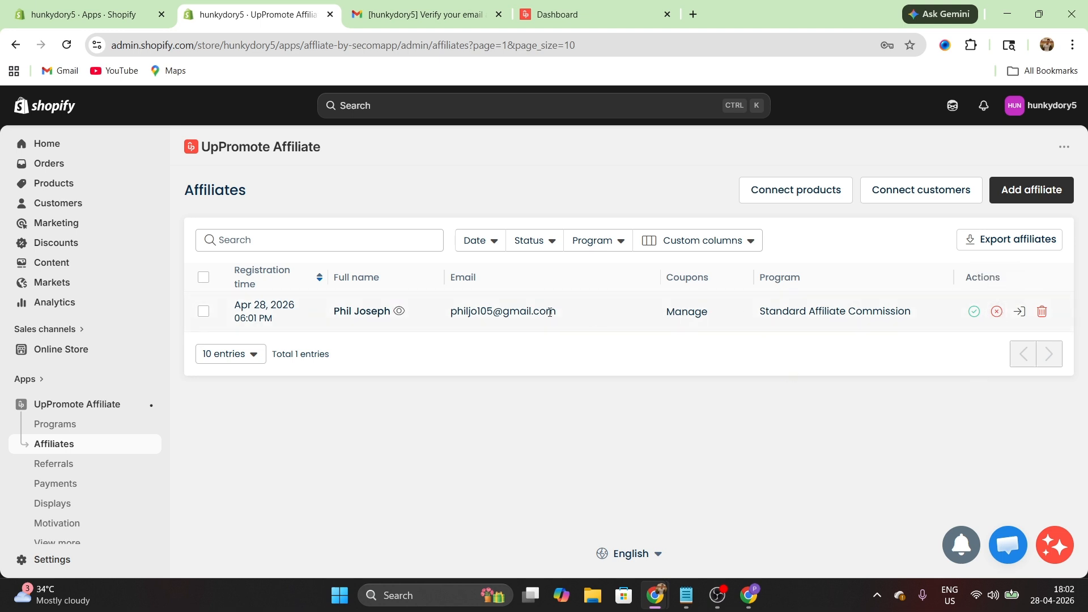
left_click(975, 312)
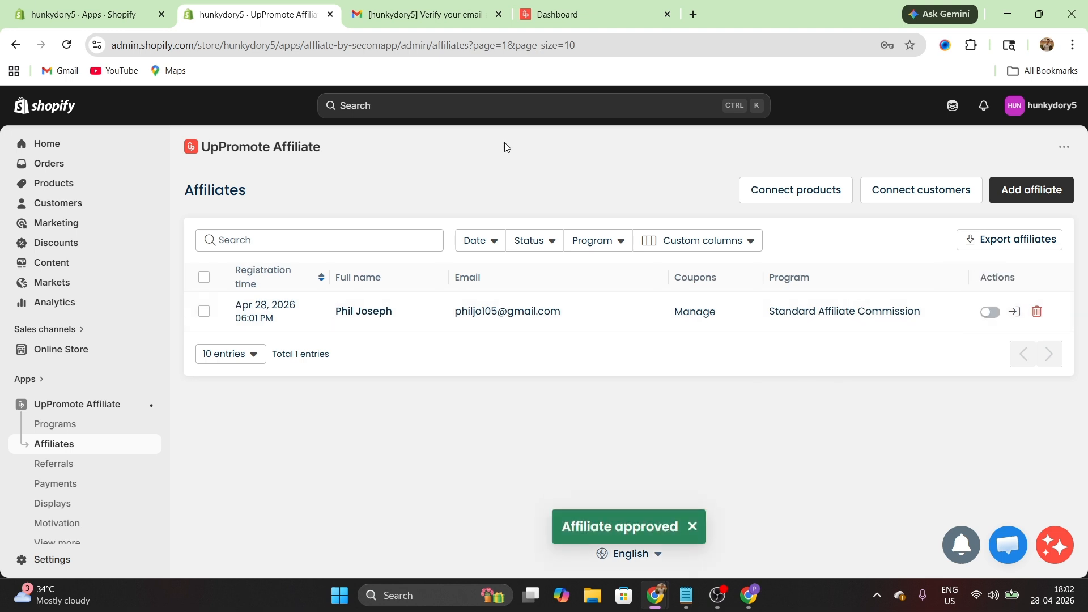
Examine the affiliate dashboard's commission totals, default affiliate link, sharing options and performance section.
left_click(597, 6)
scroll(418, 342, "down", 2)
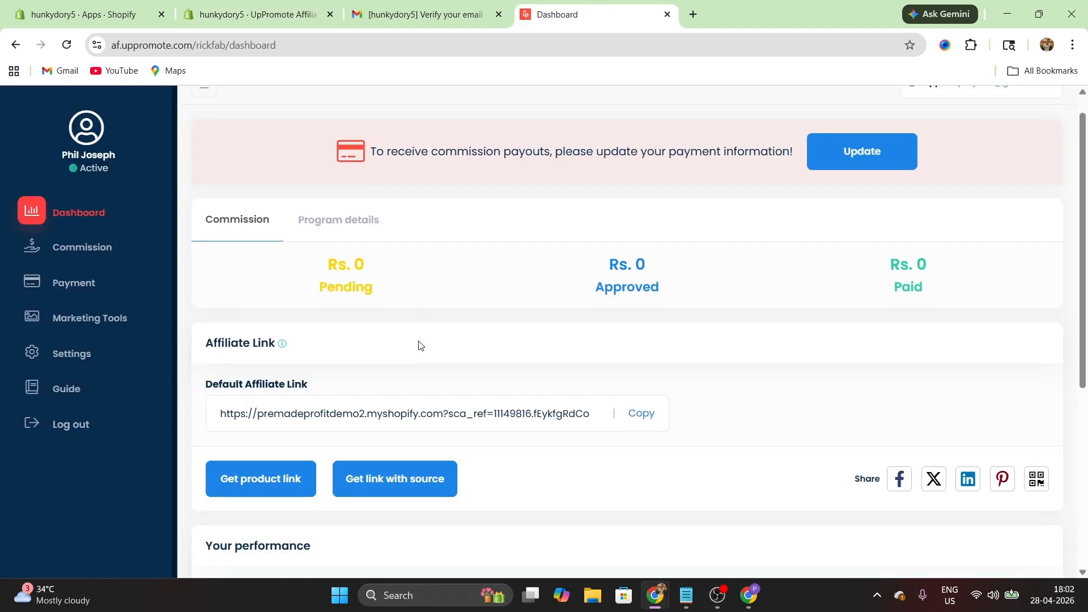
scroll(418, 340, "up", 2)
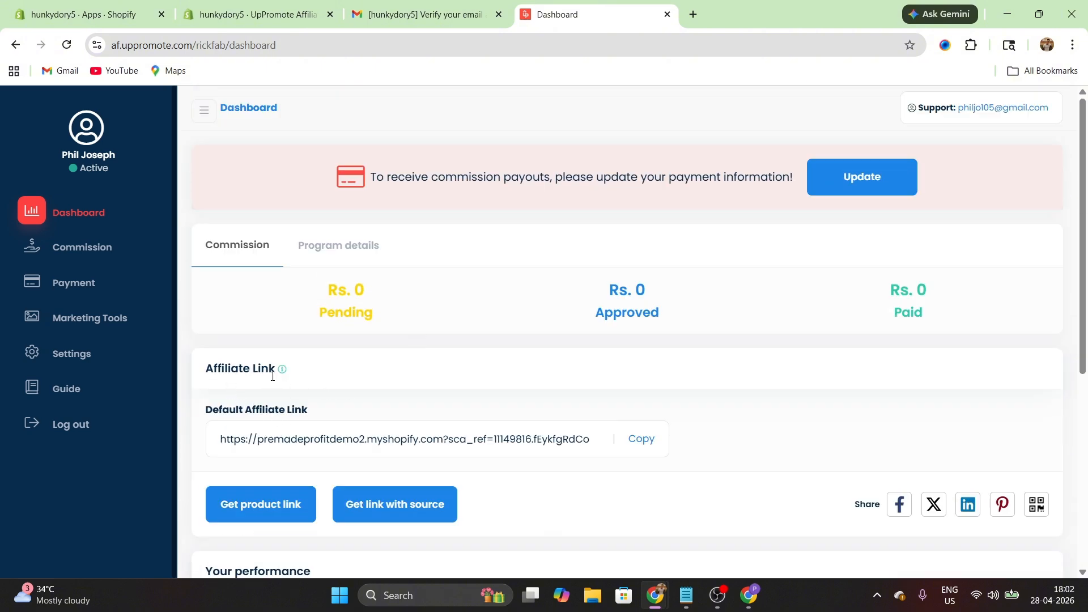
scroll(403, 419, "down", 2)
scroll(417, 420, "up", 2)
scroll(656, 444, "down", 3)
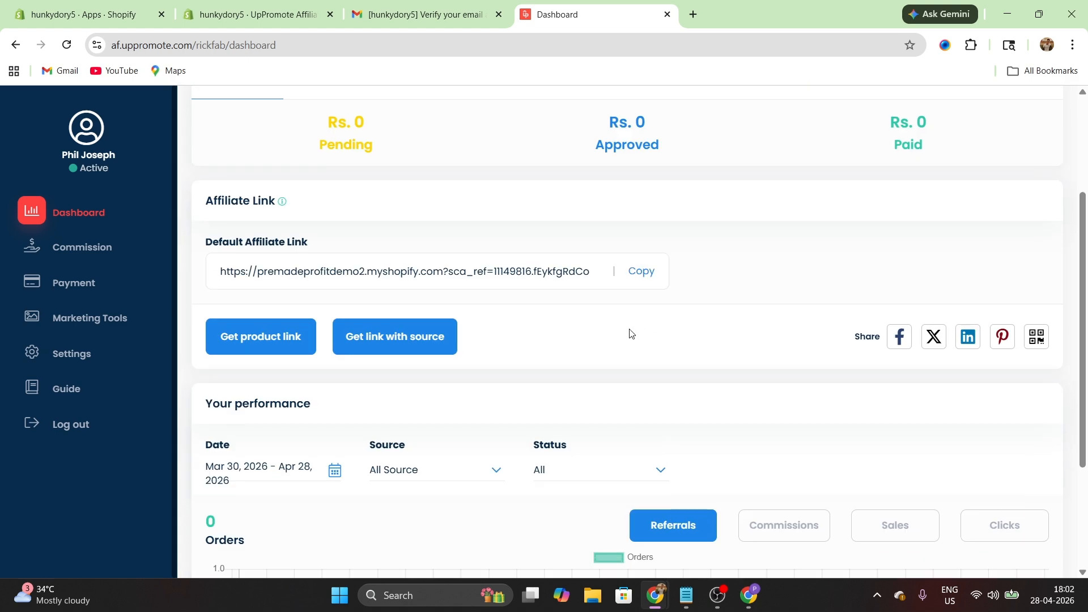
scroll(632, 335, "up", 1)
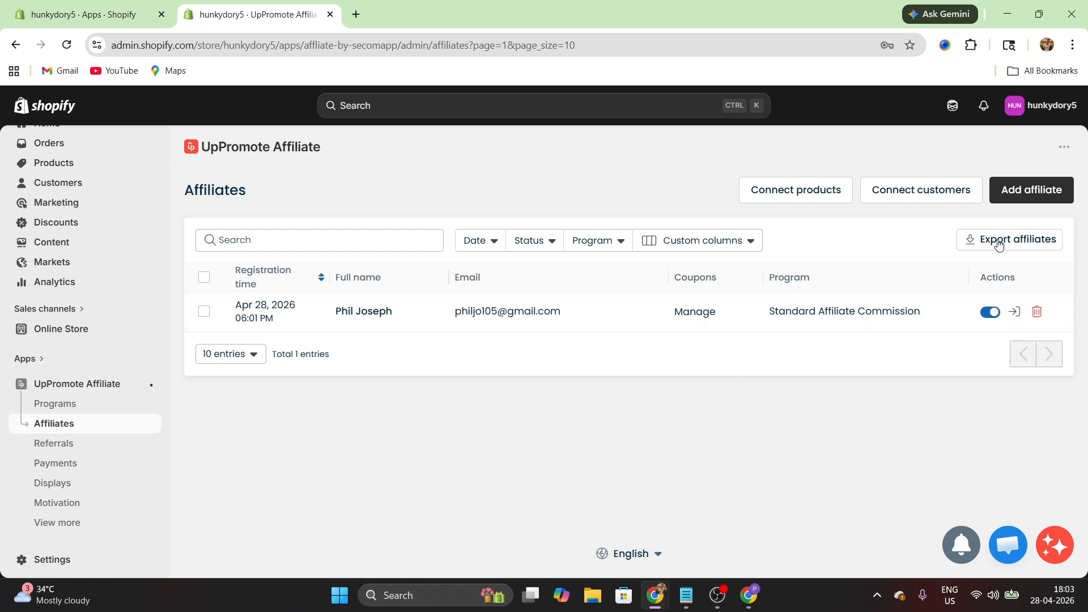
Open the form for adding an affiliate manually and look over its settings and account information fields.
left_click(1023, 200)
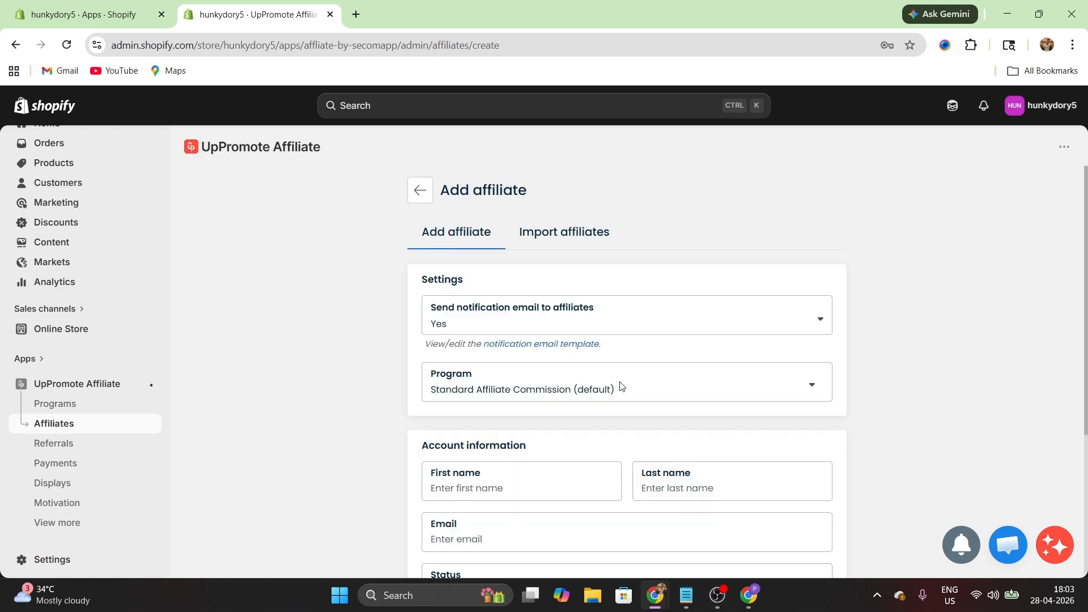
scroll(622, 386, "down", 4)
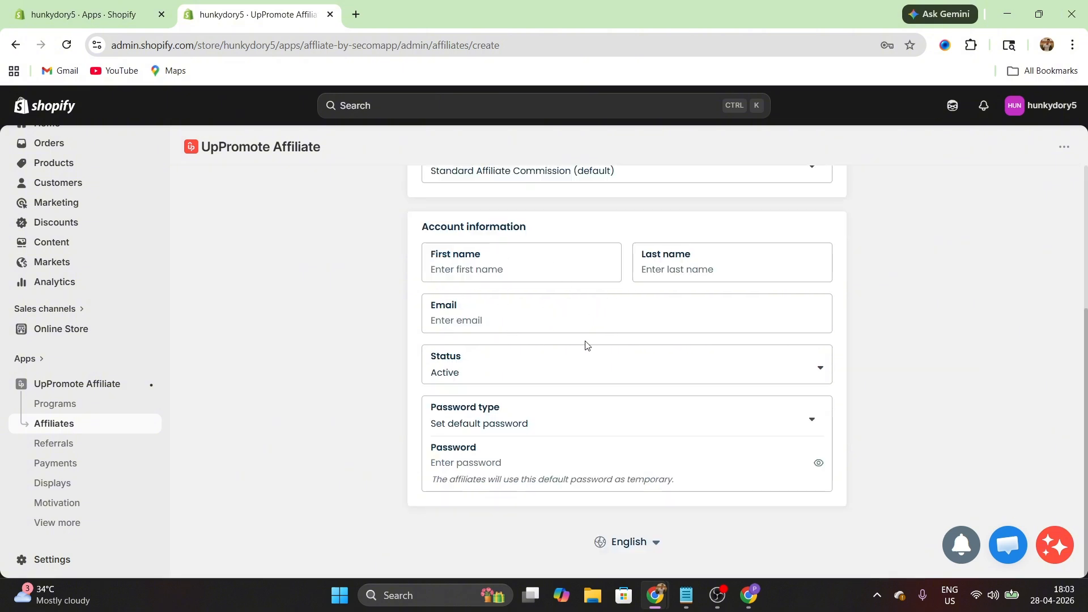
scroll(586, 345, "up", 4)
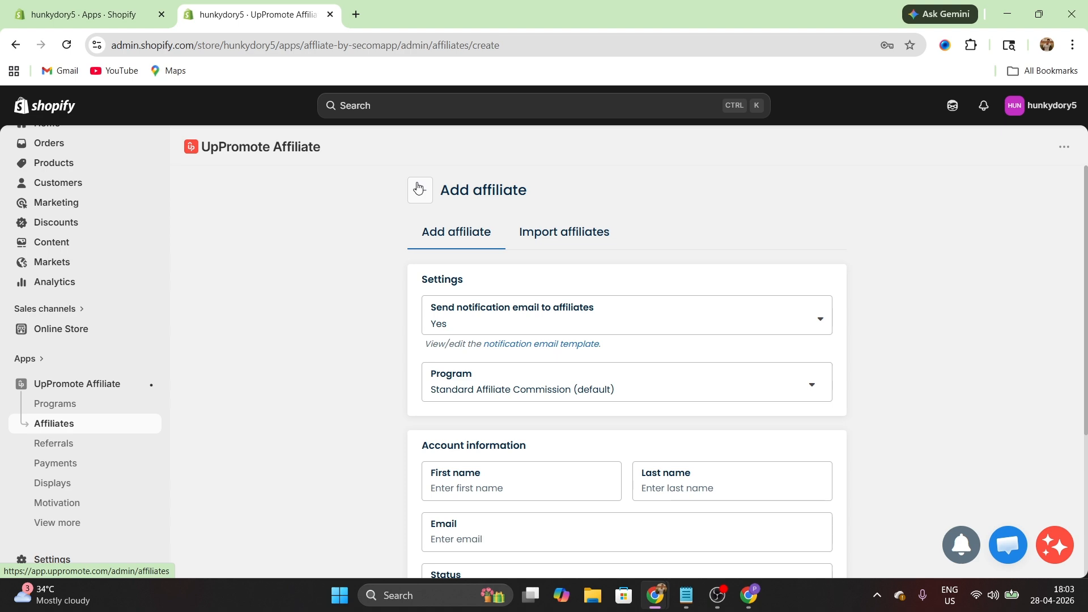
Review the Import affiliates settings, CSV file field and upload tips, and return to the affiliates list.
left_click(565, 232)
scroll(499, 453, "down", 5)
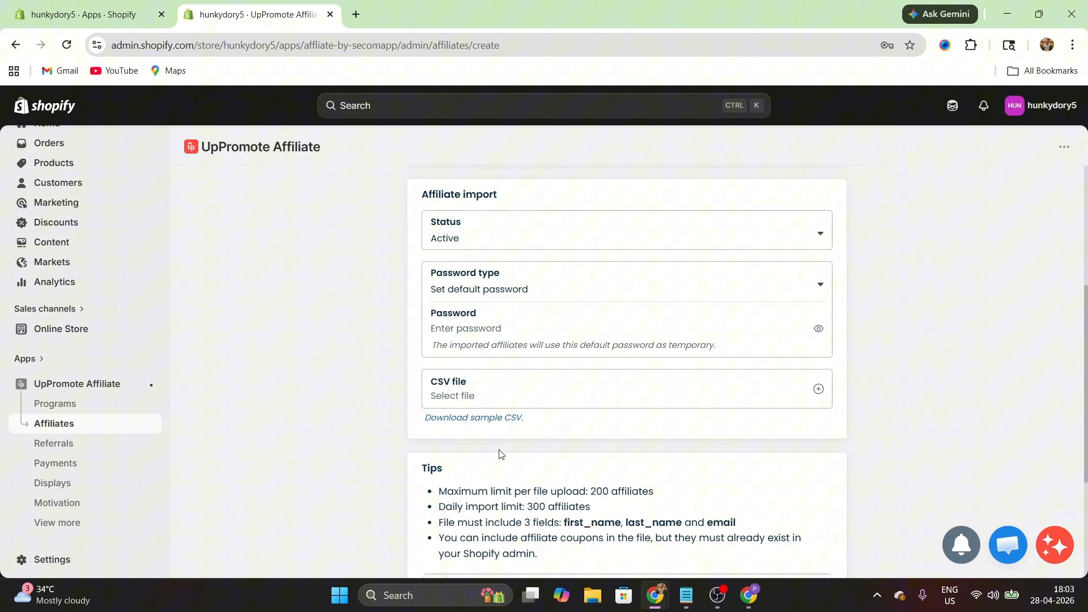
scroll(499, 453, "down", 4)
scroll(500, 453, "up", 8)
scroll(499, 453, "down", 8)
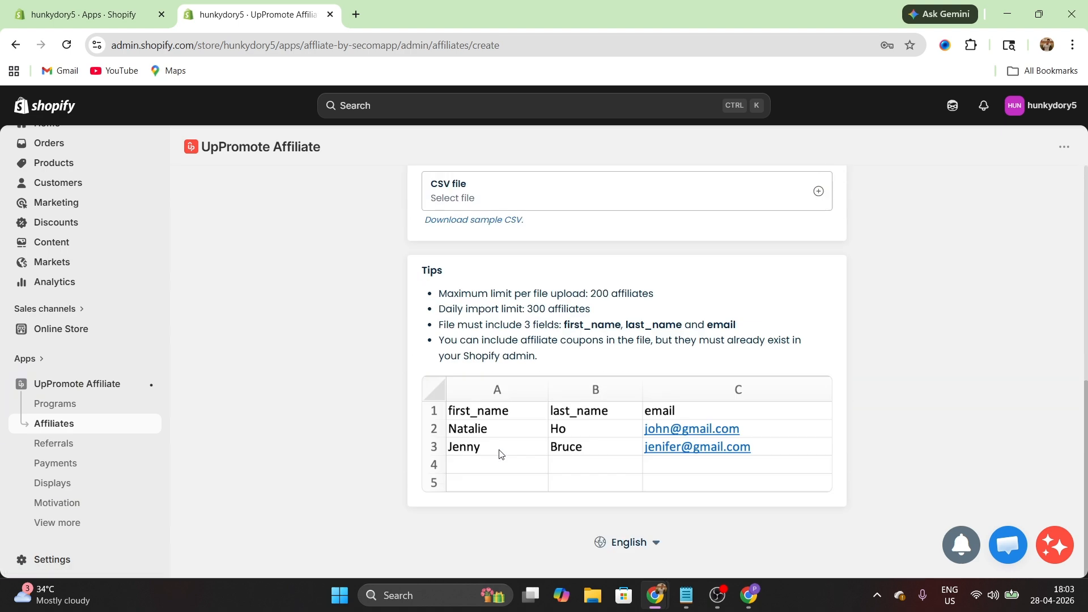
scroll(499, 453, "up", 8)
scroll(627, 364, "down", 6)
scroll(627, 364, "up", 1)
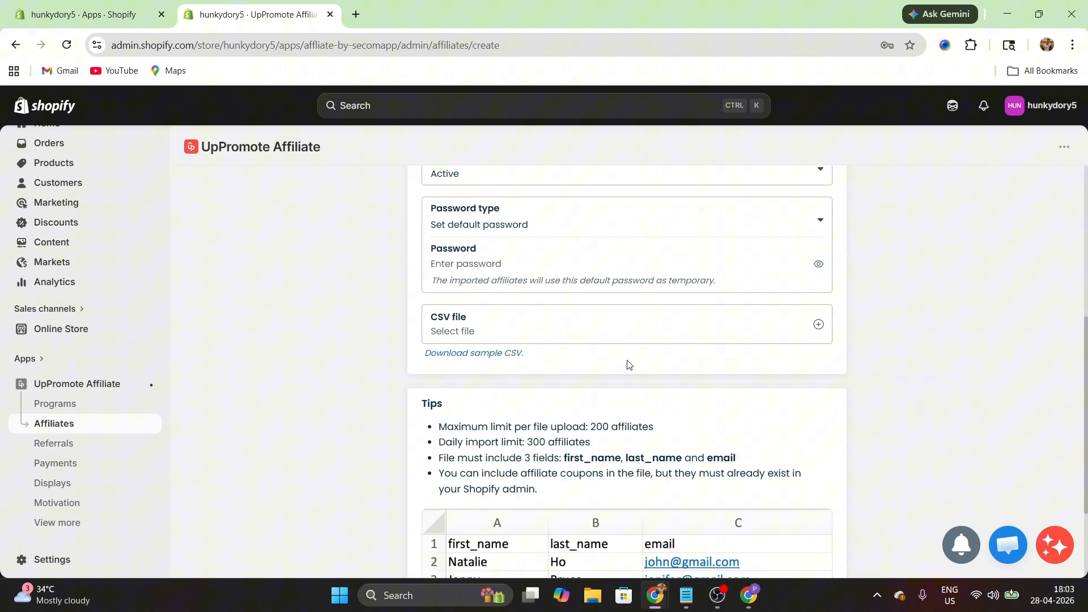
scroll(528, 340, "up", 6)
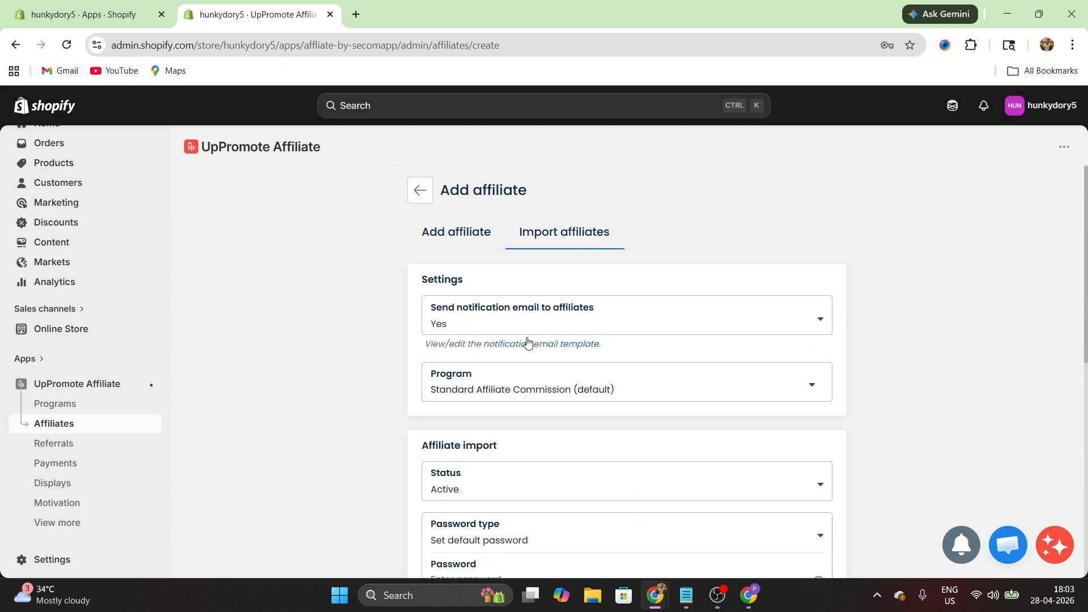
left_click(420, 191)
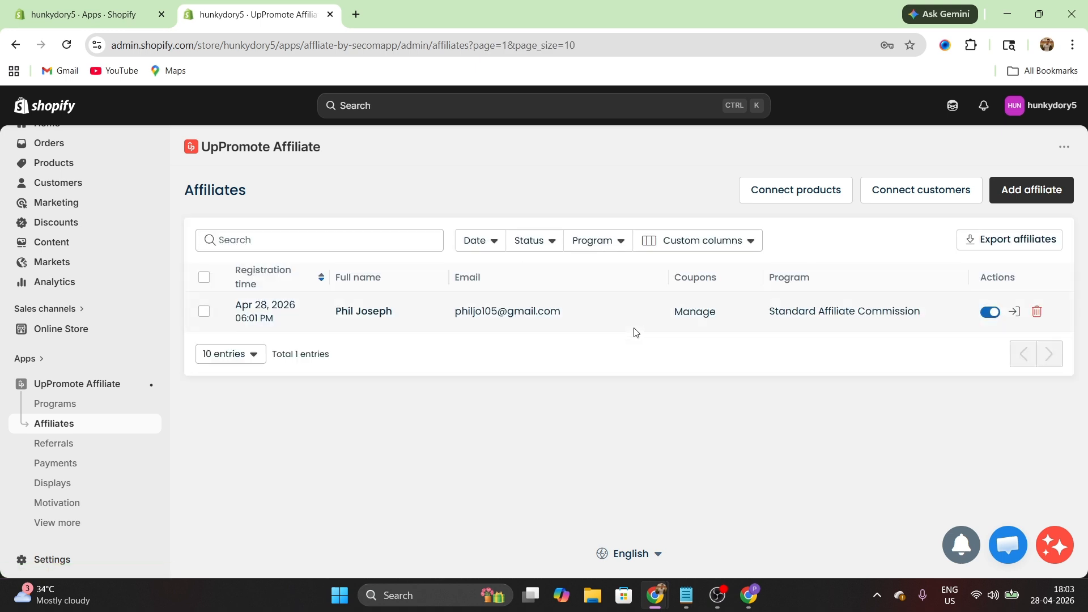
Open the Referrals page of the UpPromote Affiliate app.
left_click(98, 453)
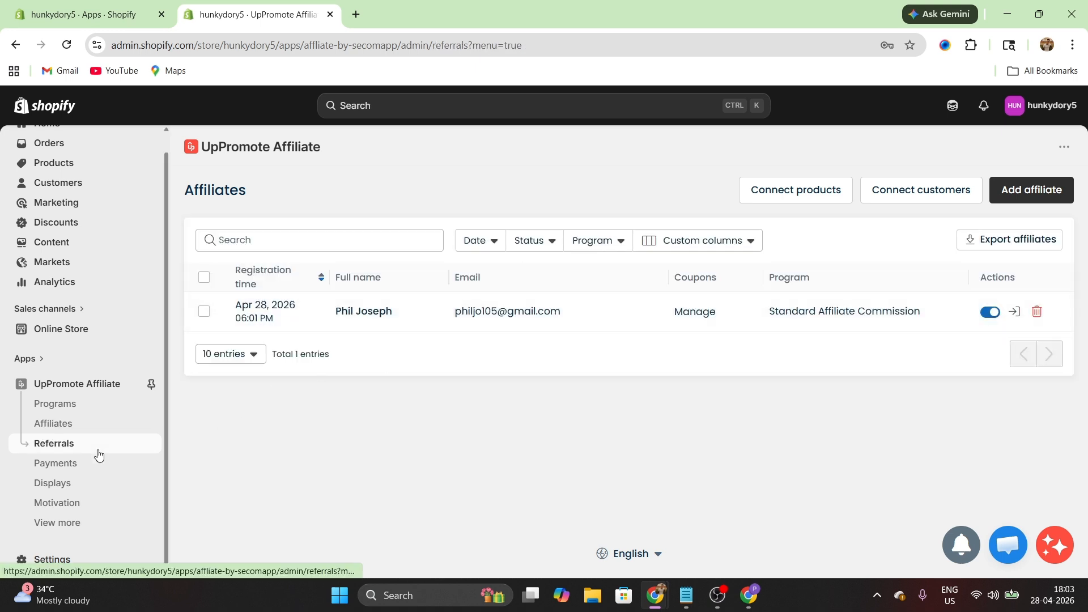